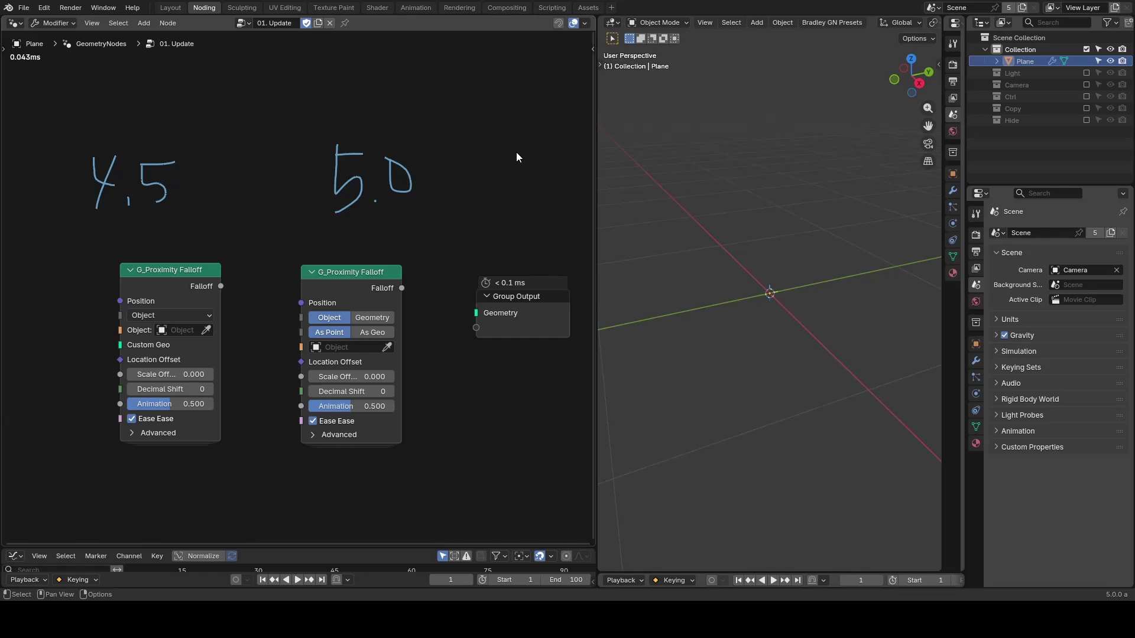
- Annotate the 5.0 label and mark beside both G_Proximity Falloff nodes
drag(406, 208, 452, 190)
drag(102, 329, 97, 347)
drag(276, 346, 292, 346)
- Toggle the second node's Position to Geometry, mark the Custom Geo row, then return to Object
click(373, 317)
drag(278, 332, 291, 330)
key(Escape)
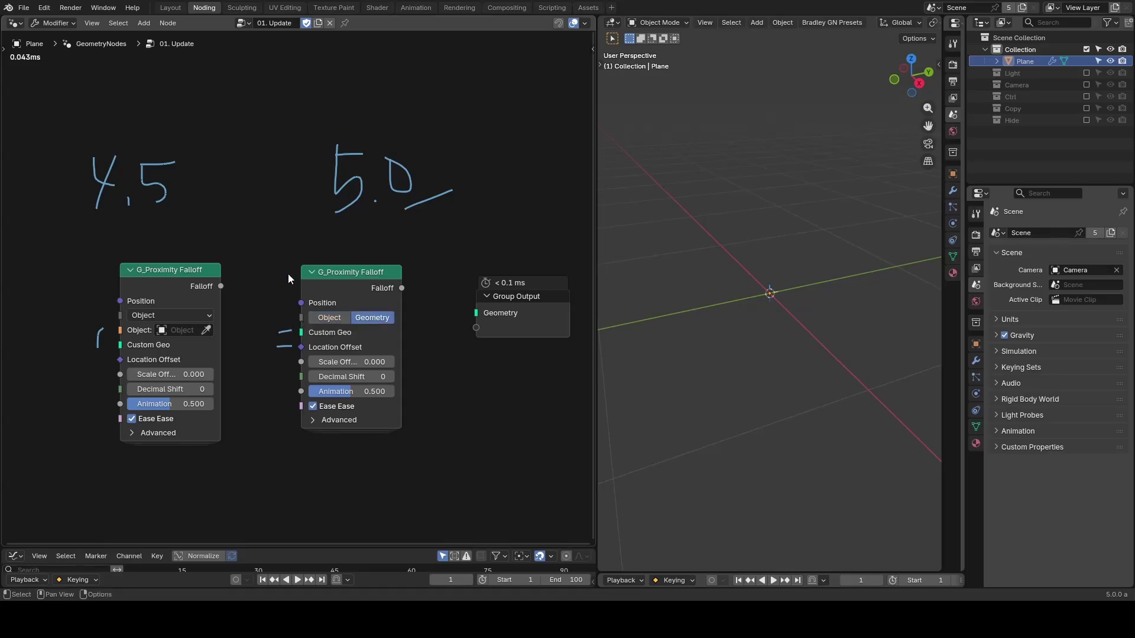
click(329, 317)
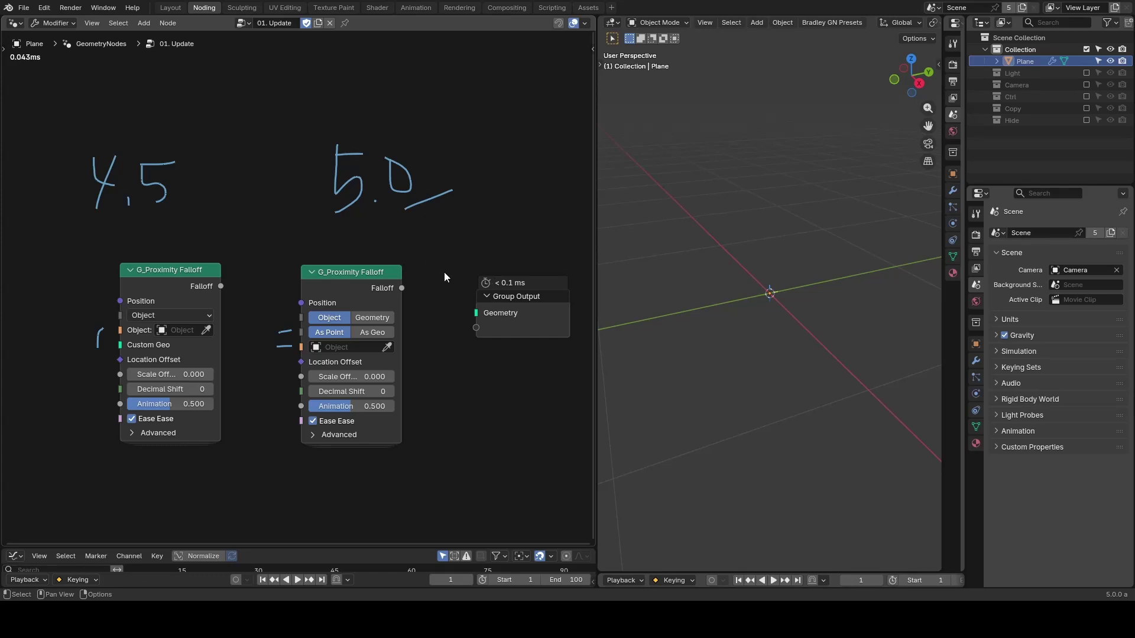
- Draw lines linking the matching input rows of the 4.5 and 5.0 nodes
mouse_move(222, 359)
mouse_down()
mouse_move(283, 357)
mouse_move(259, 371)
mouse_move(287, 372)
mouse_up()
mouse_move(227, 391)
mouse_down()
mouse_move(288, 389)
mouse_move(289, 404)
mouse_up()
click(241, 23)
- Switch to the 02. Basic Demo tree and annotate Combine XYZ Z, Set Position Offset, and Grid
click(261, 51)
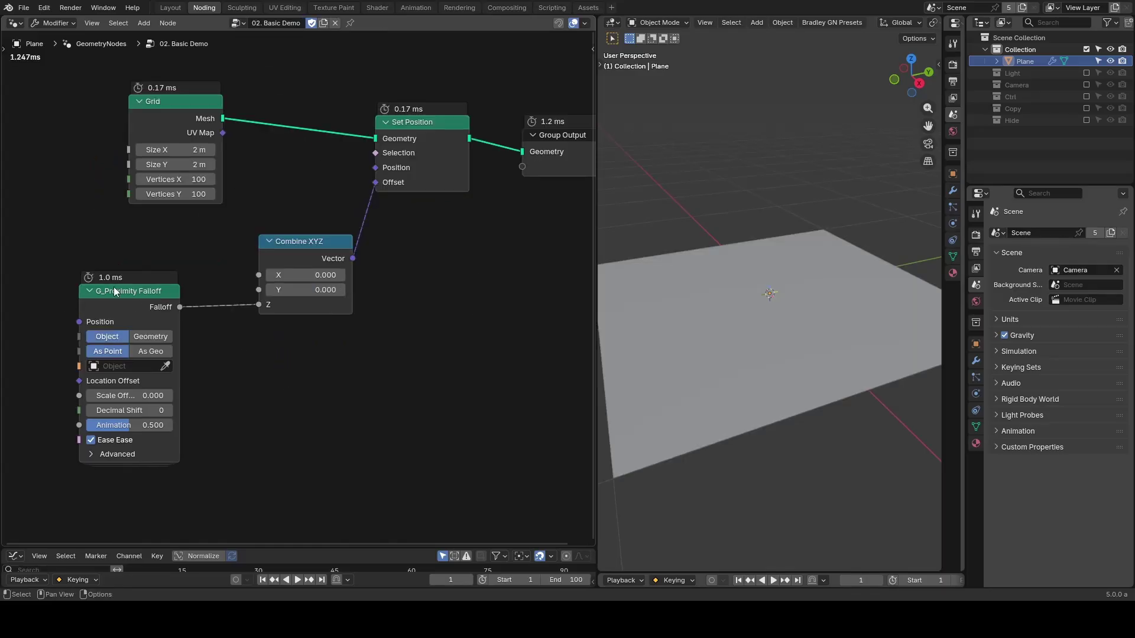
drag(258, 320, 304, 320)
drag(386, 194, 472, 194)
drag(126, 109, 179, 109)
drag(67, 335, 61, 379)
click(59, 388)
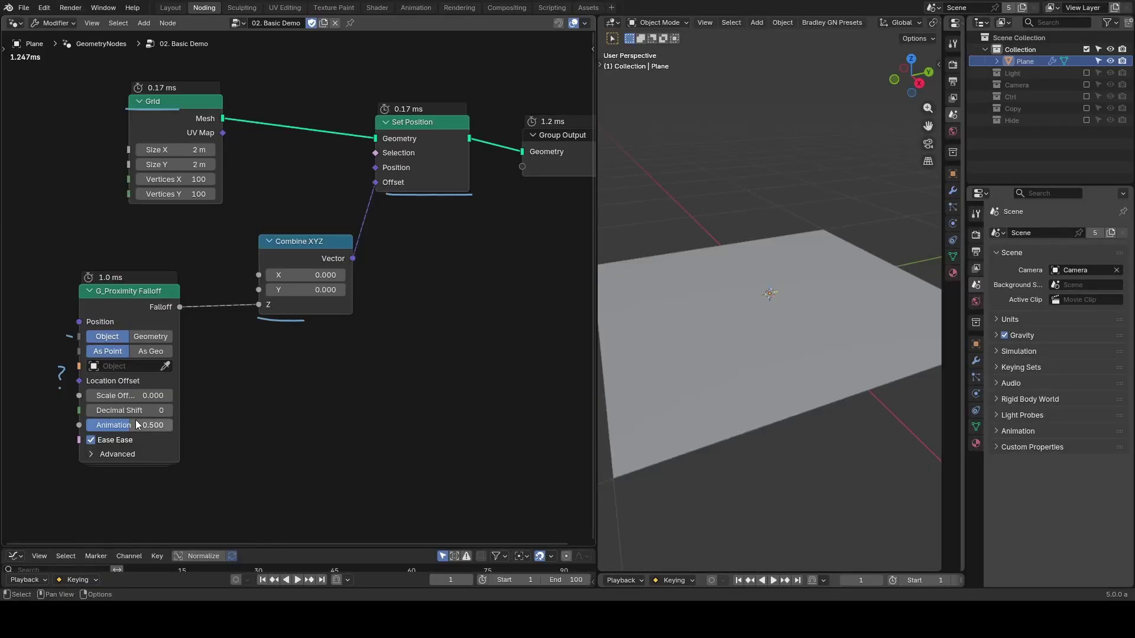
- Set Scale Offset to 0.760 for a broad hill and annotate it in the viewport
drag(127, 396, 194, 395)
mouse_move(707, 277)
middle_down()
mouse_move(685, 262)
mouse_move(728, 274)
middle_up()
mouse_move(775, 175)
mouse_down()
mouse_move(818, 165)
mouse_move(812, 189)
mouse_up()
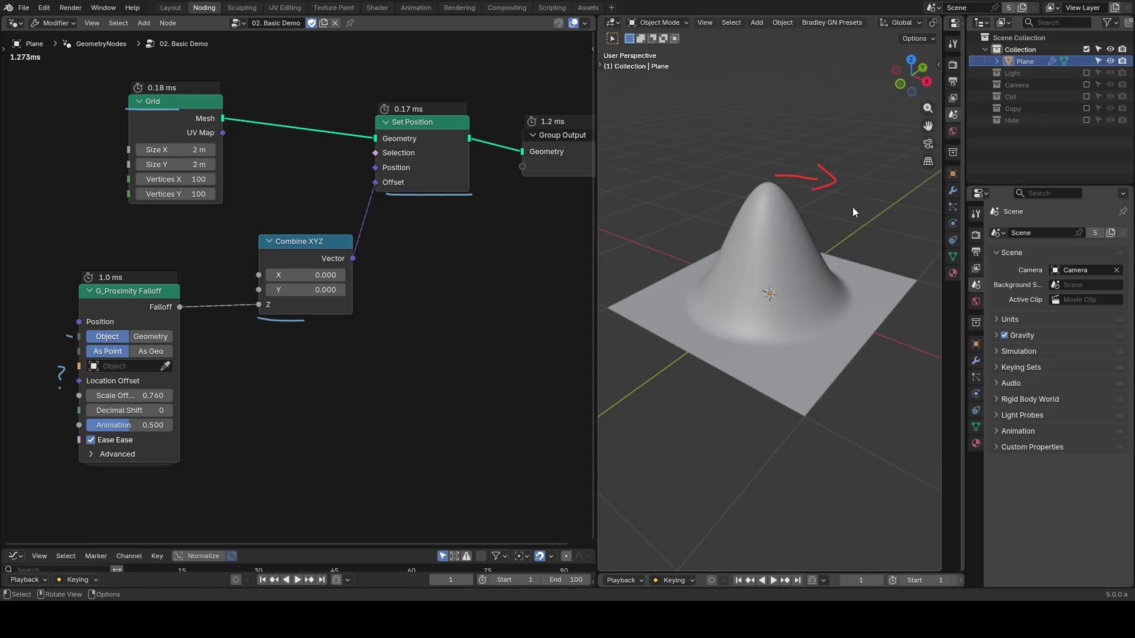
drag(771, 121, 770, 151)
mouse_move(866, 306)
mouse_down()
mouse_move(887, 295)
mouse_move(864, 284)
mouse_up()
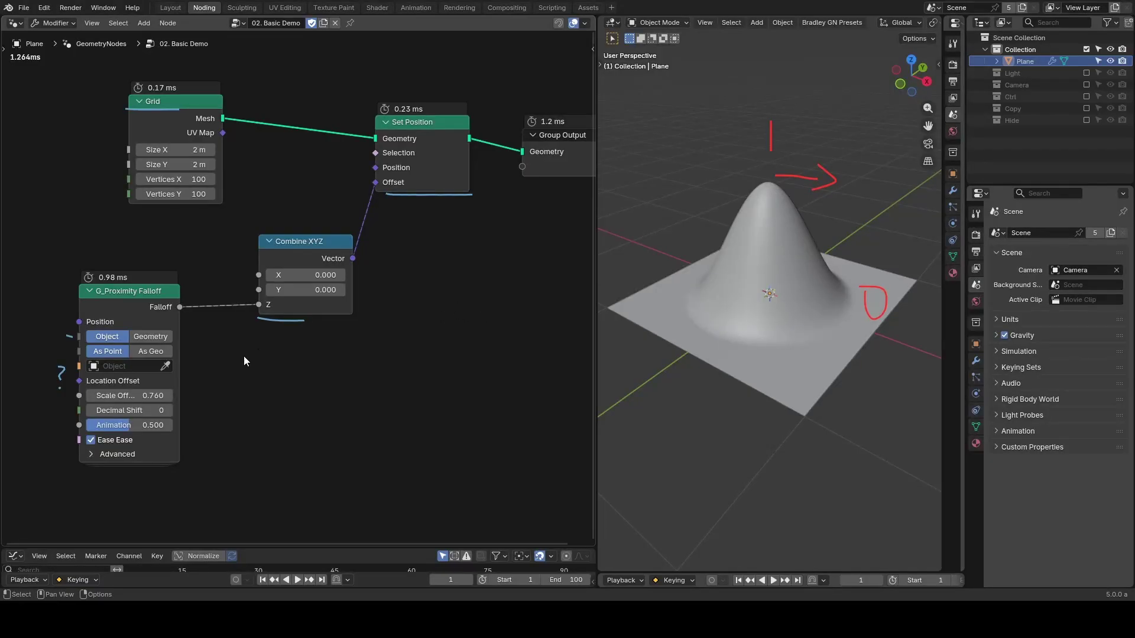
mouse_move(78, 412)
- Set Decimal Shift to 1 and Scale Offset to 7.410 to widen the hill
click(169, 411)
drag(148, 395, 213, 395)
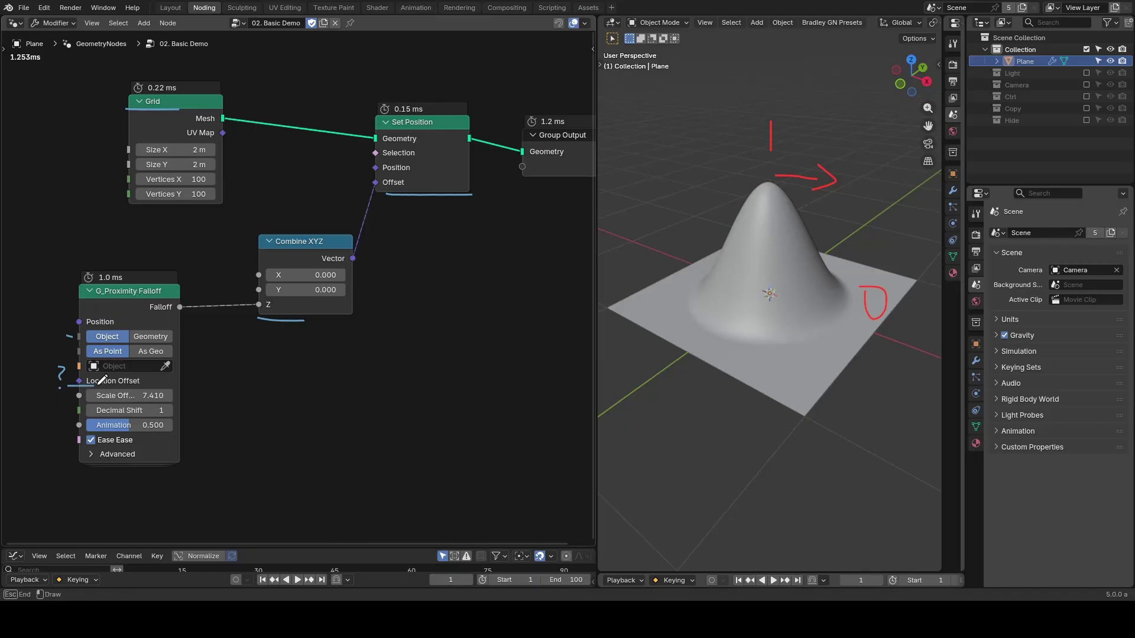
middle_drag(72, 384, 306, 329)
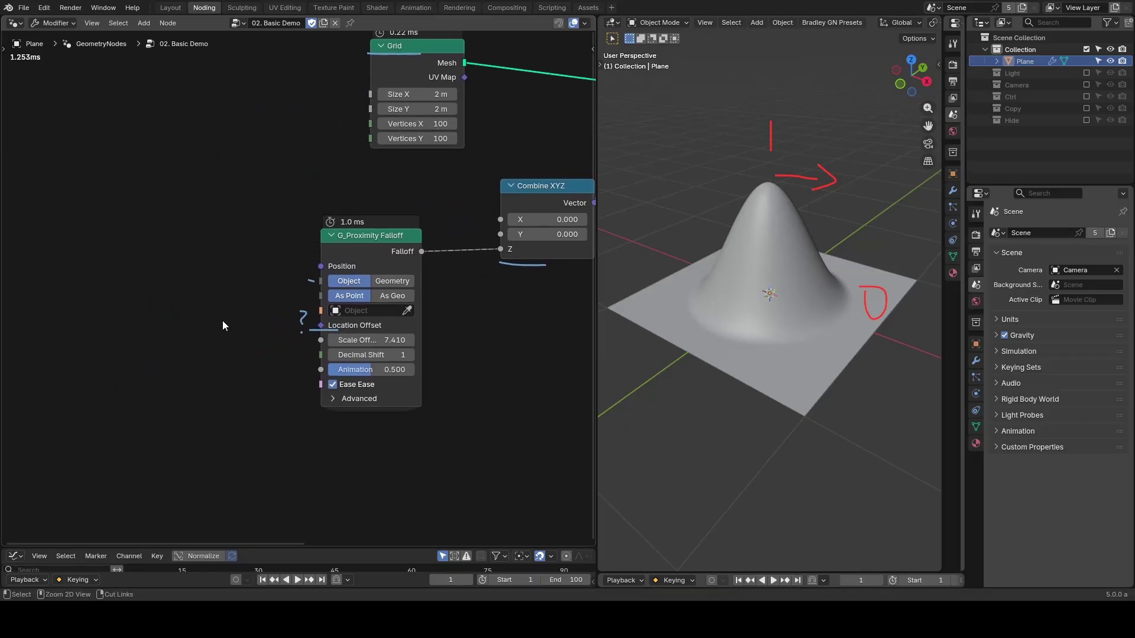
- Add a Combine XYZ with X 0.200 feeding Location Offset to shift the hill sideways
key(shift+a)
text(combine)
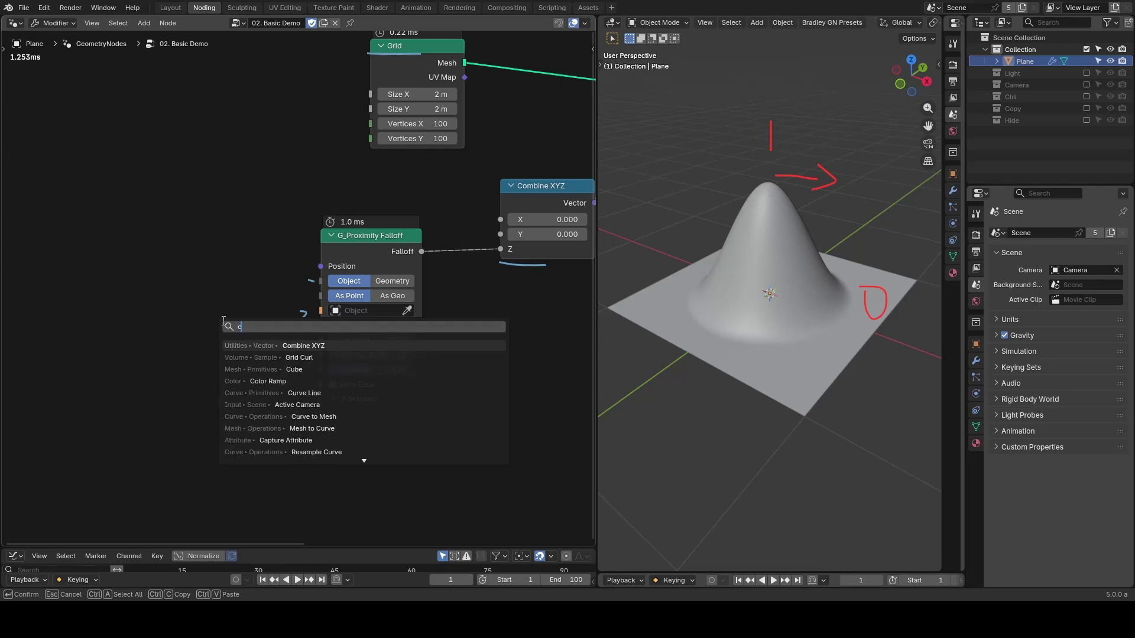
key(Return)
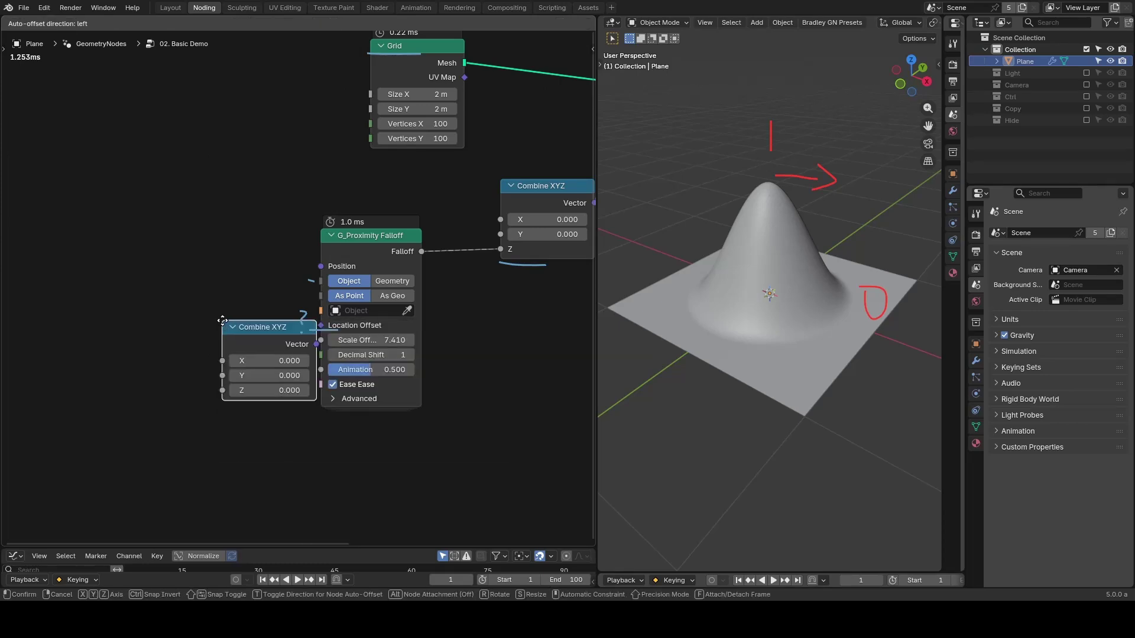
click(169, 318)
drag(263, 339, 321, 325)
drag(229, 352, 278, 370)
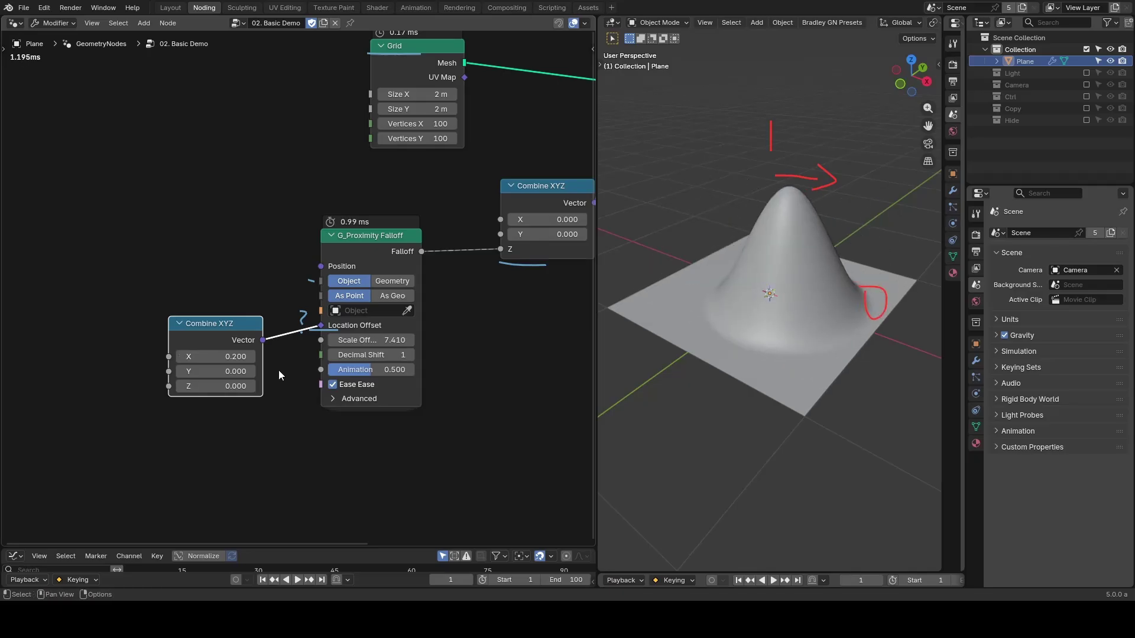
middle_drag(246, 202, 286, 266)
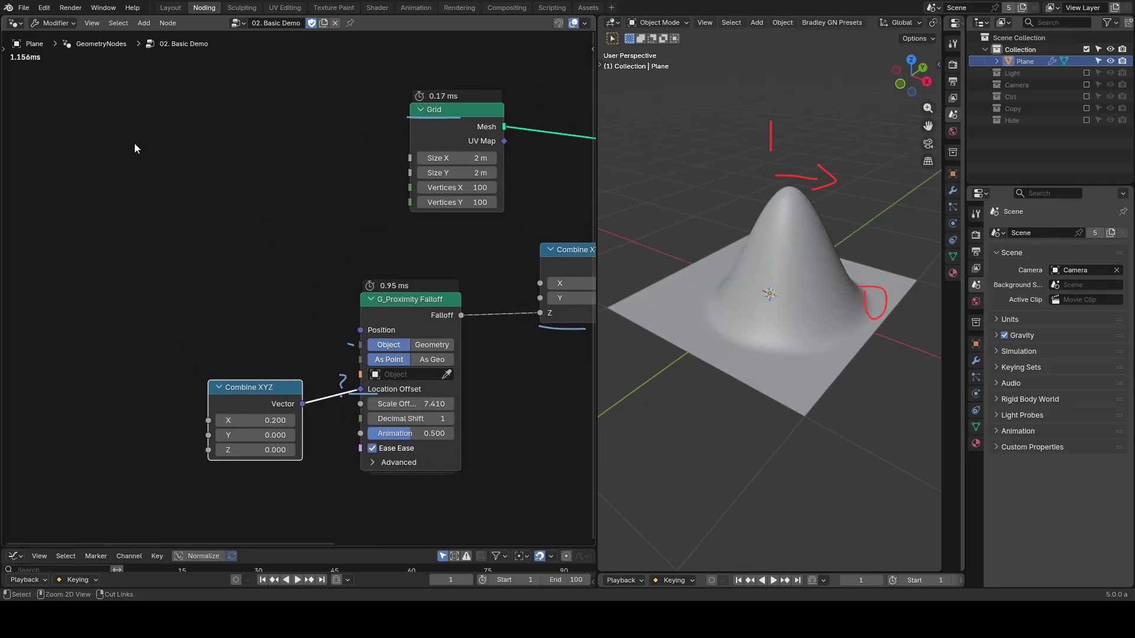
- Add a Quadratic Bézier node and preview its curve in the viewport
key(shift+a)
text(quad)
key(Return)
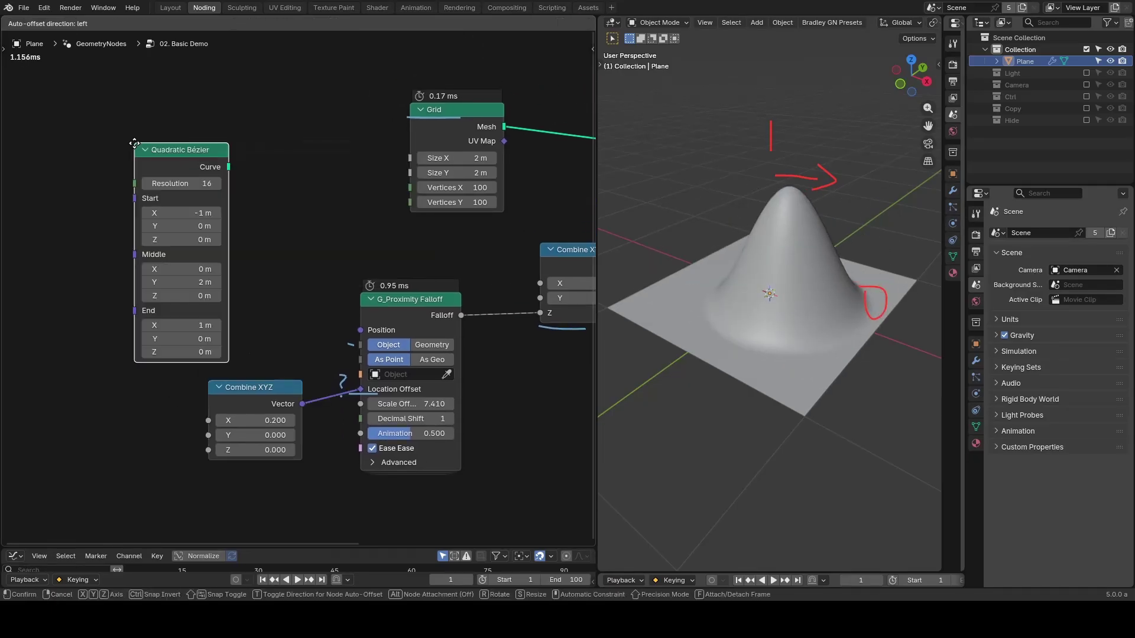
click(69, 150)
ctrl+shift+click(142, 172)
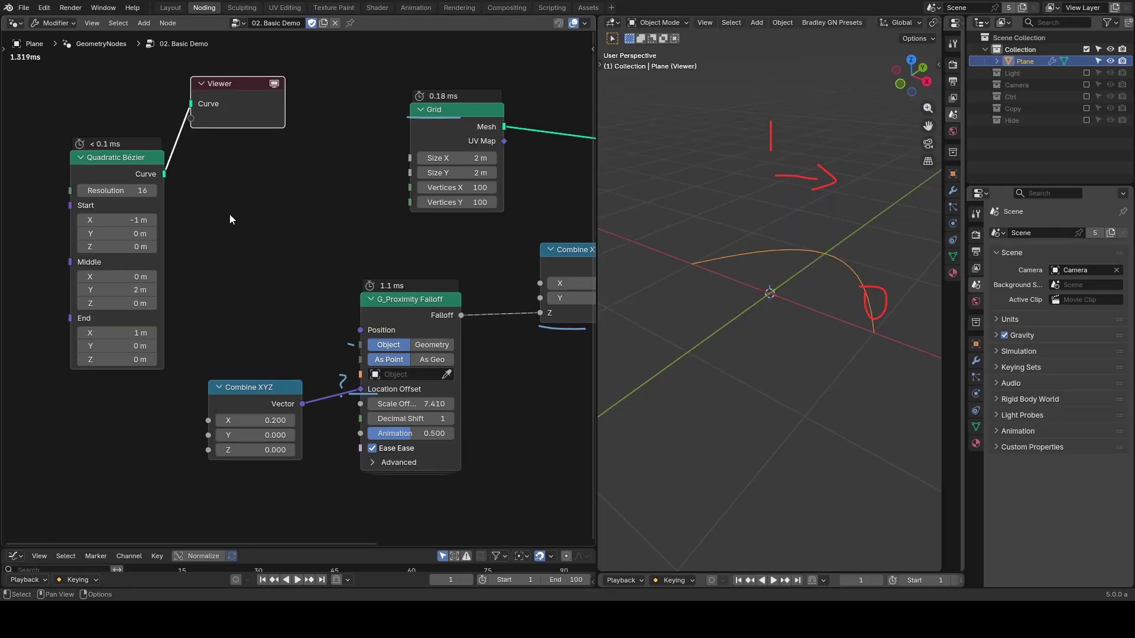
- Add a Sample Curve fed by the Bézier, with its Position driving Location Offset
key(shift+a)
text(sample curve)
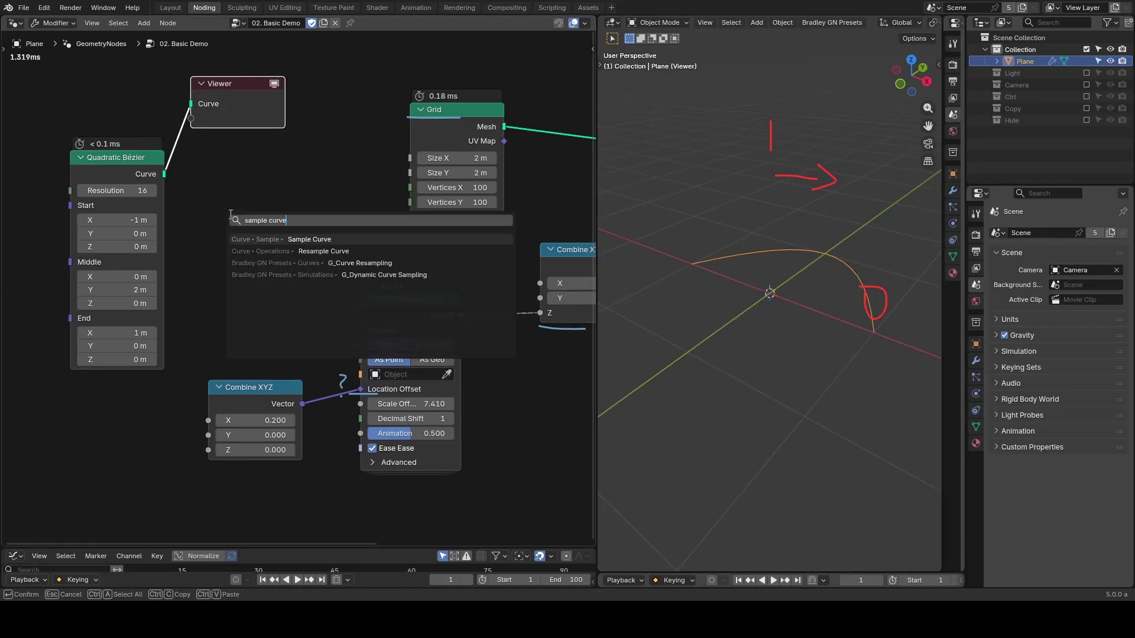
key(Return)
click(220, 167)
drag(164, 173, 213, 301)
drag(307, 205, 360, 384)
- Delete the Viewer node, set the sample Factor to 1.000, and disconnect Location Offset
scroll(292, 240, down, 3)
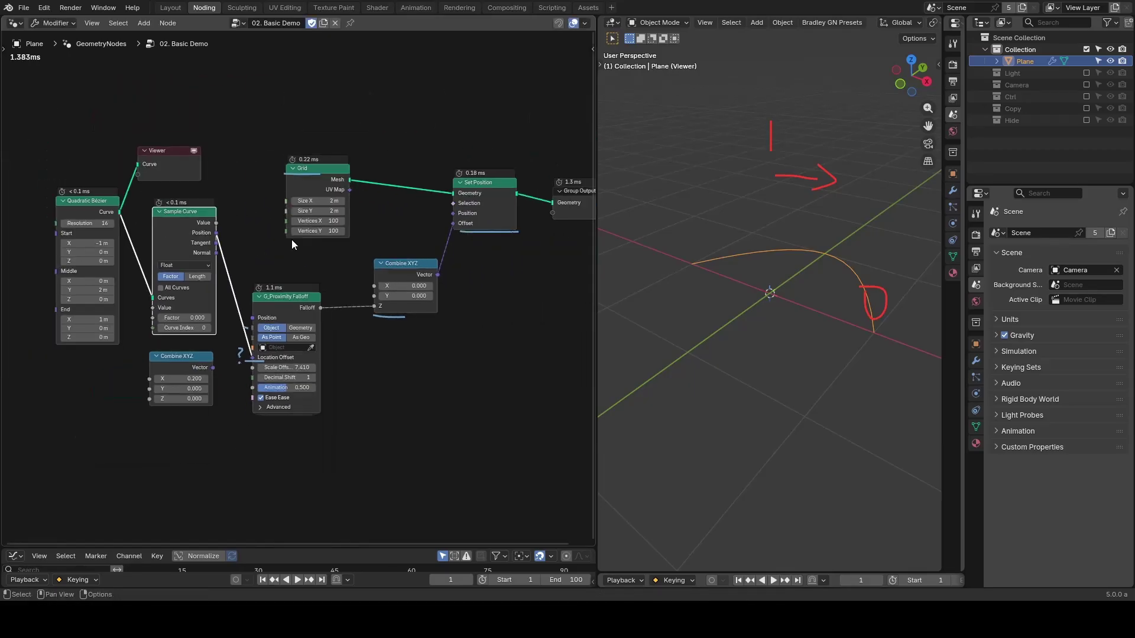
click(175, 154)
key(x)
drag(182, 317, 237, 318)
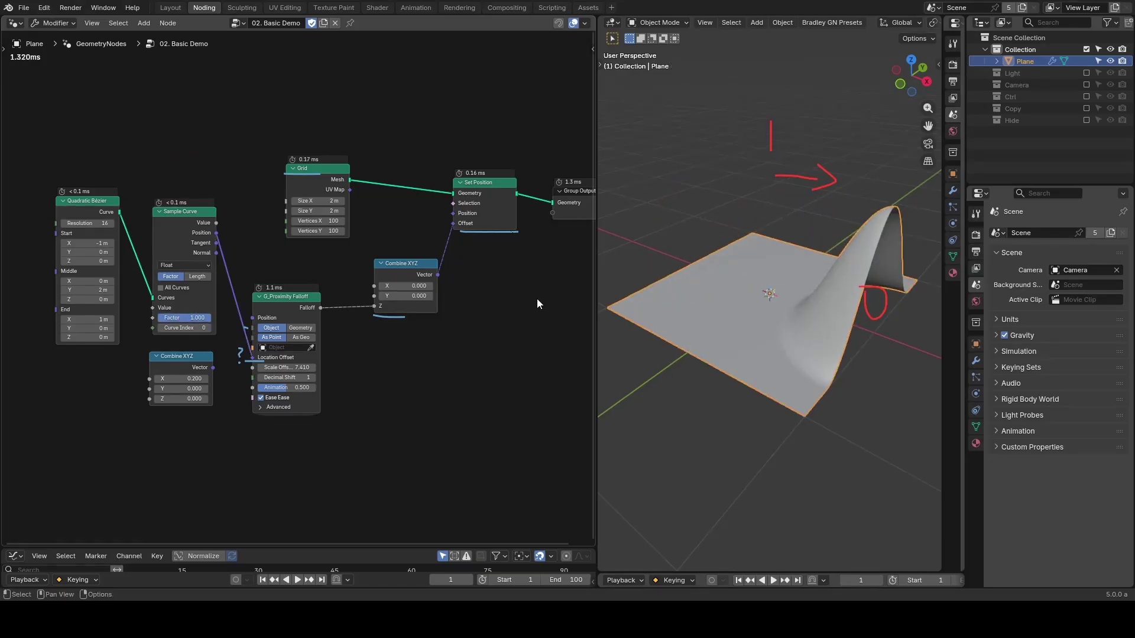
drag(253, 358, 245, 254)
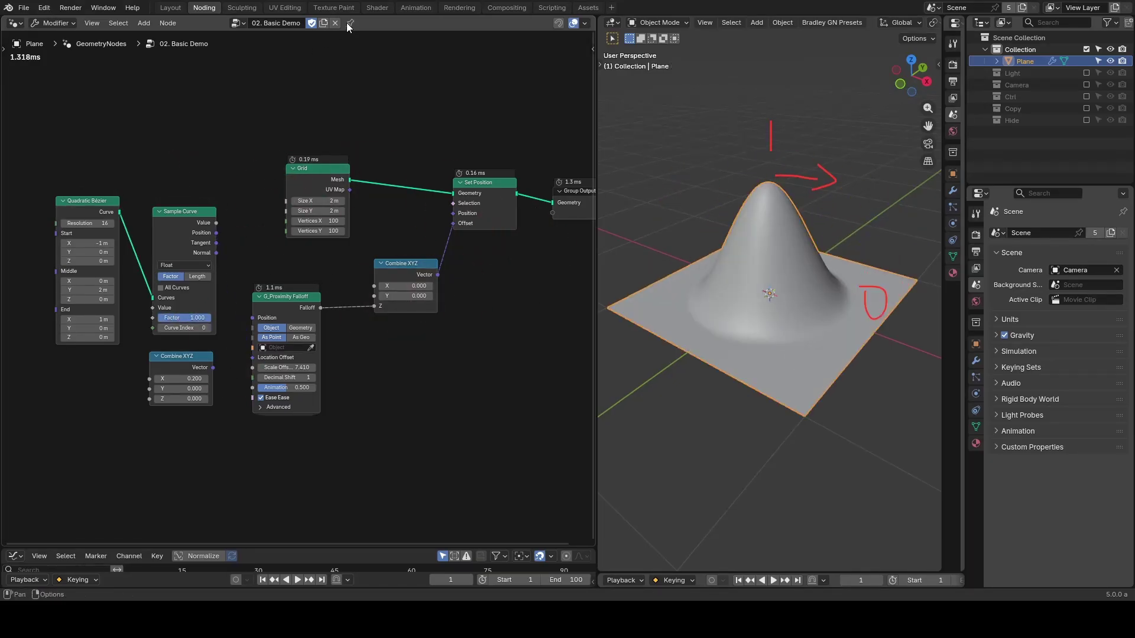
- Pin the node tree in the editor header and add a Sphere Empty to the viewport
click(349, 23)
key(shift+a)
mouse_move(714, 122)
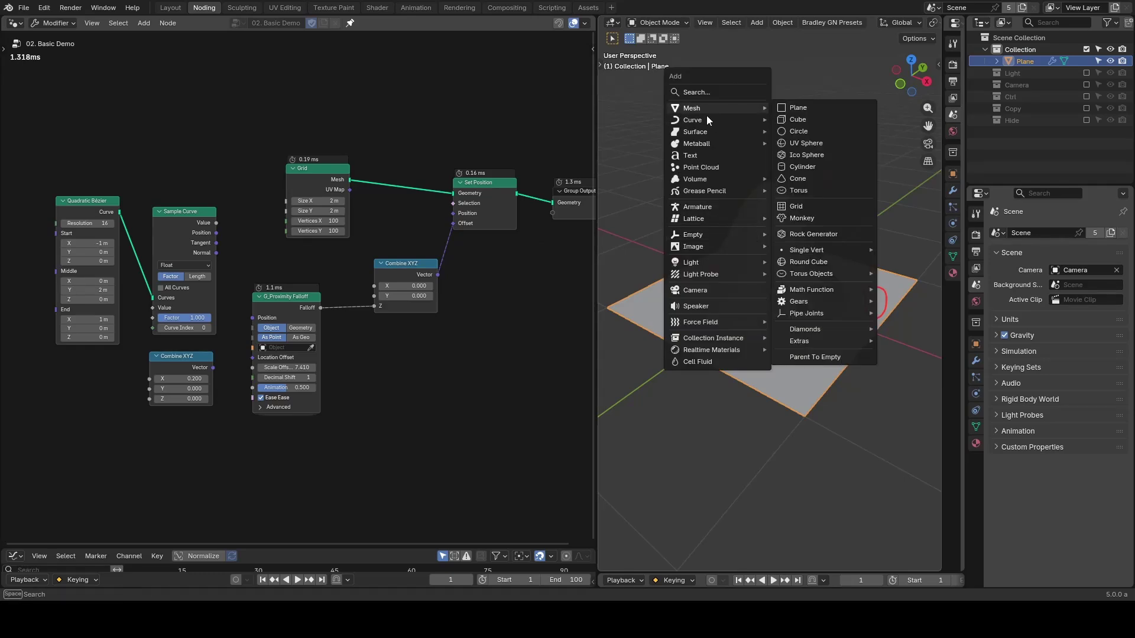
mouse_move(718, 236)
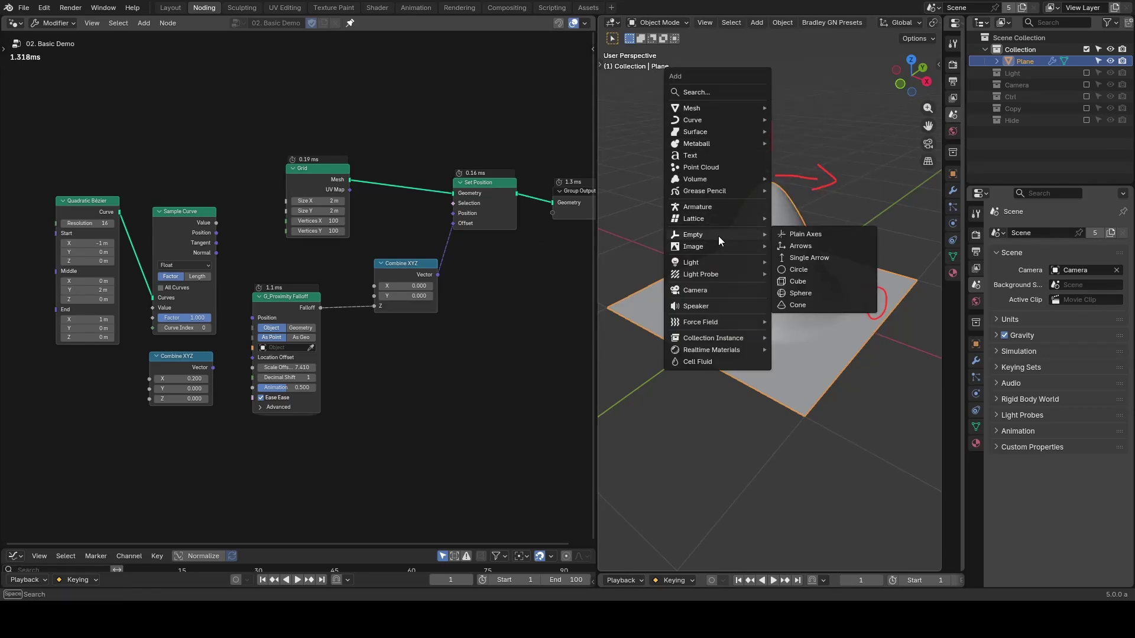
click(815, 296)
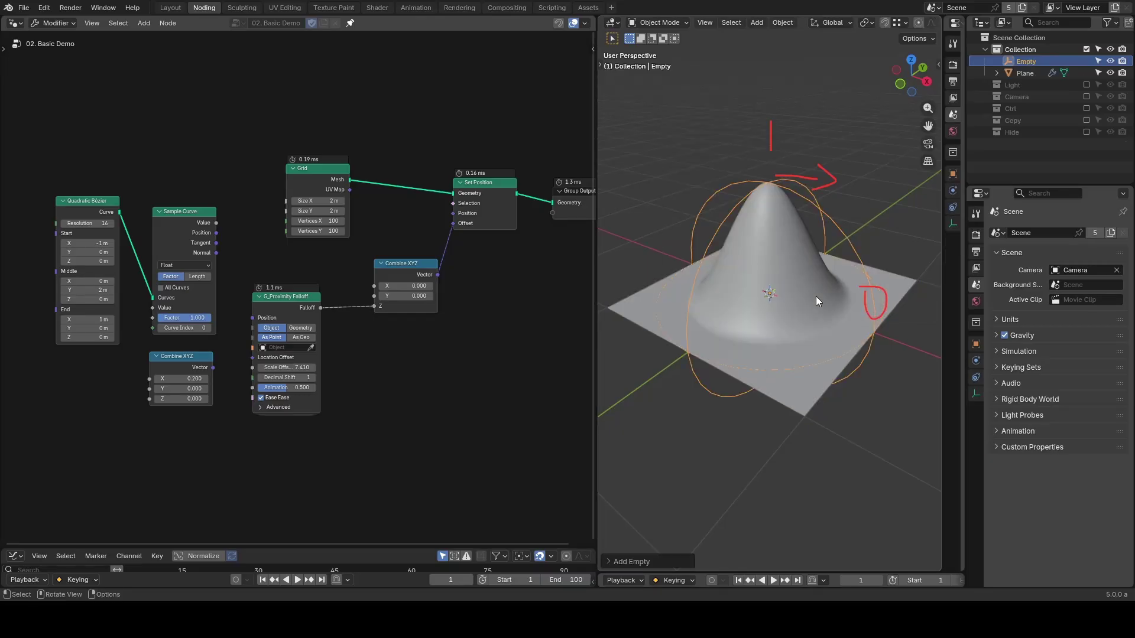
mouse_move(792, 289)
middle_down()
mouse_move(832, 263)
mouse_move(842, 319)
mouse_move(851, 307)
mouse_move(786, 298)
middle_up()
- Annotate beside the sphere empty and assign the Empty as the falloff object
drag(893, 290, 908, 309)
key(e)
click(694, 210)
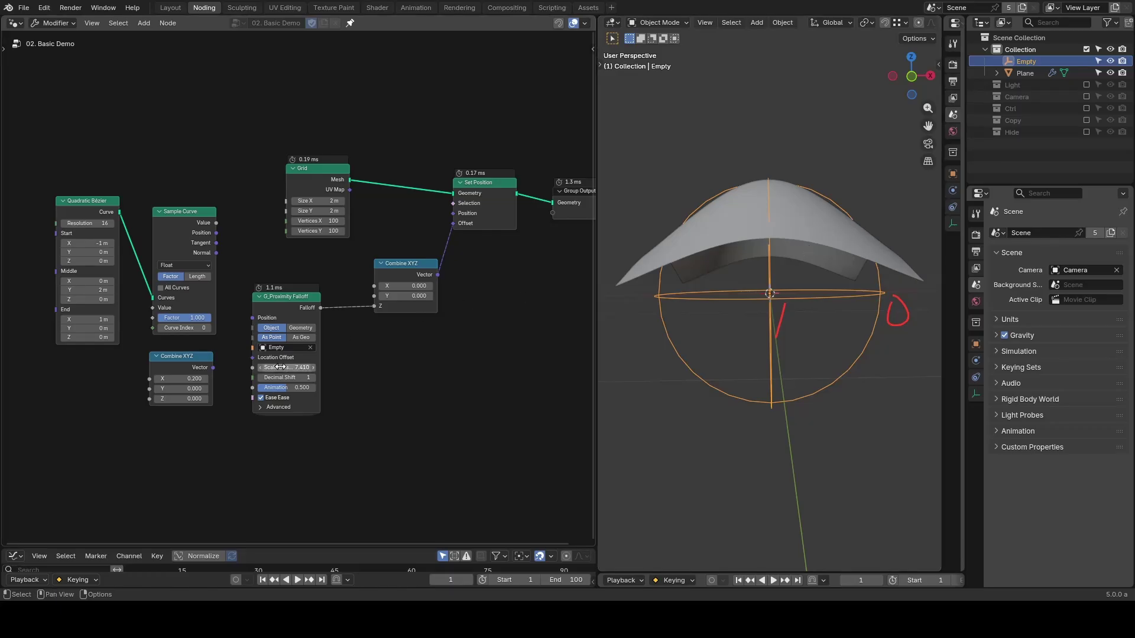
- Reset Scale Offset to 0.000 and shrink the Sphere Empty to about 0.8 size
key(BackSpace)
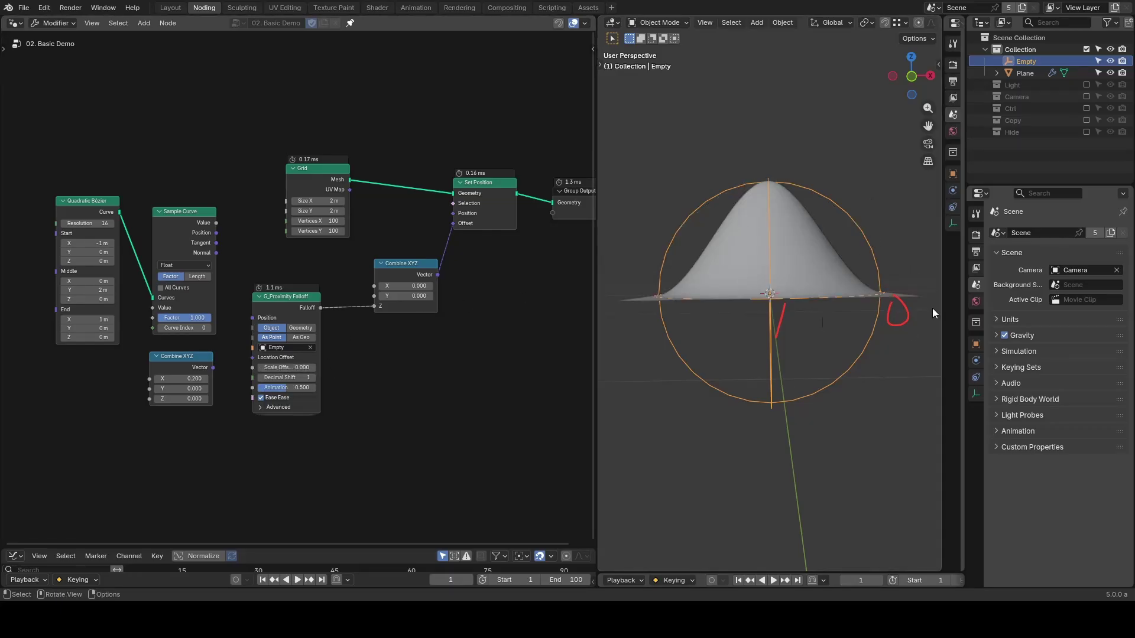
middle_drag(803, 221, 869, 227)
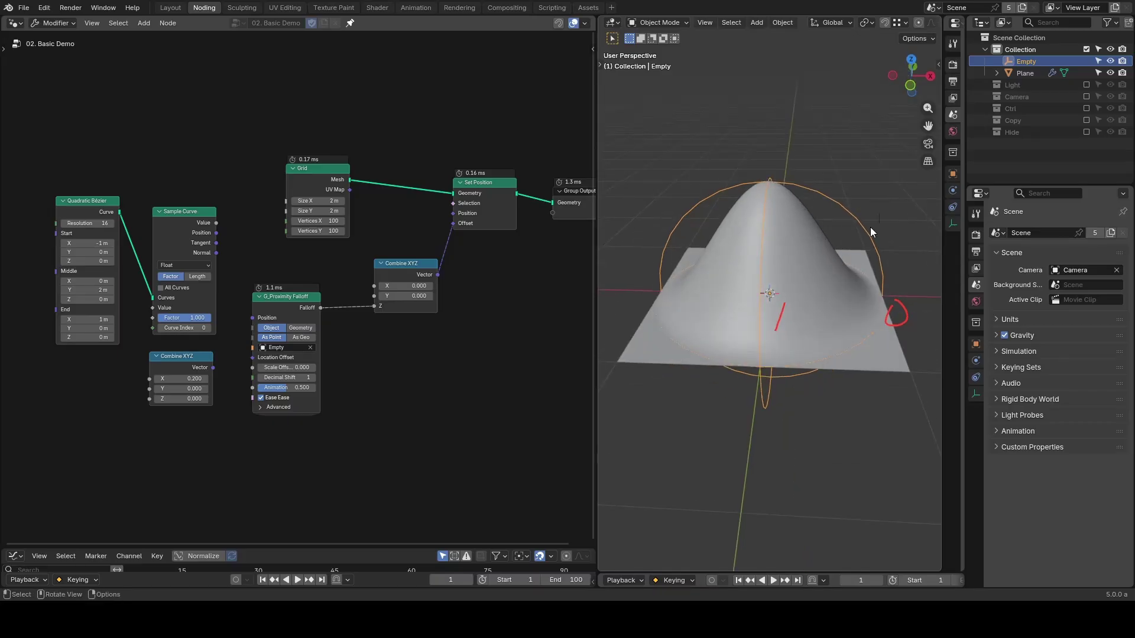
key(s)
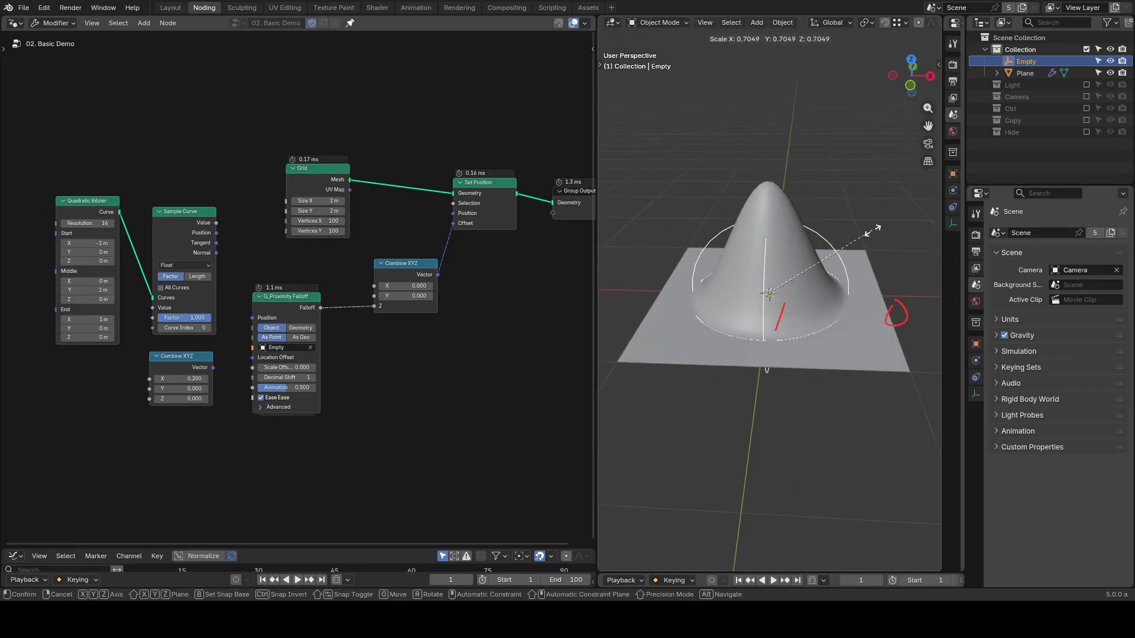
click(887, 225)
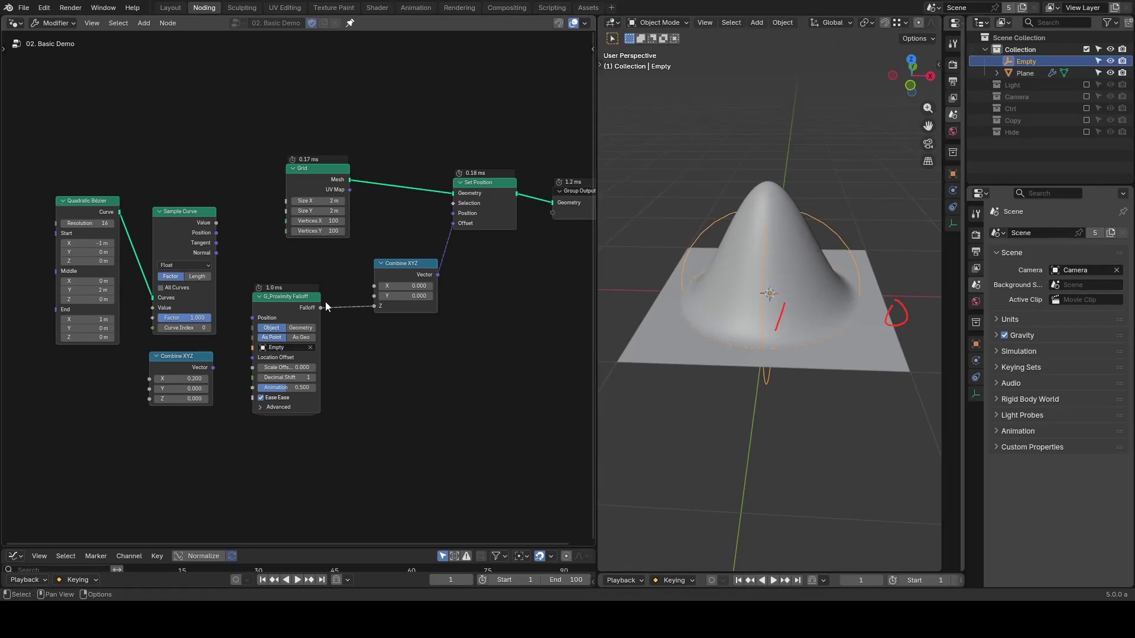
- Test a duplicate falloff node at Scale Offset 0.500, then delete it and erase stray marks
click(285, 305)
ctrl+right_drag(285, 305, 336, 301)
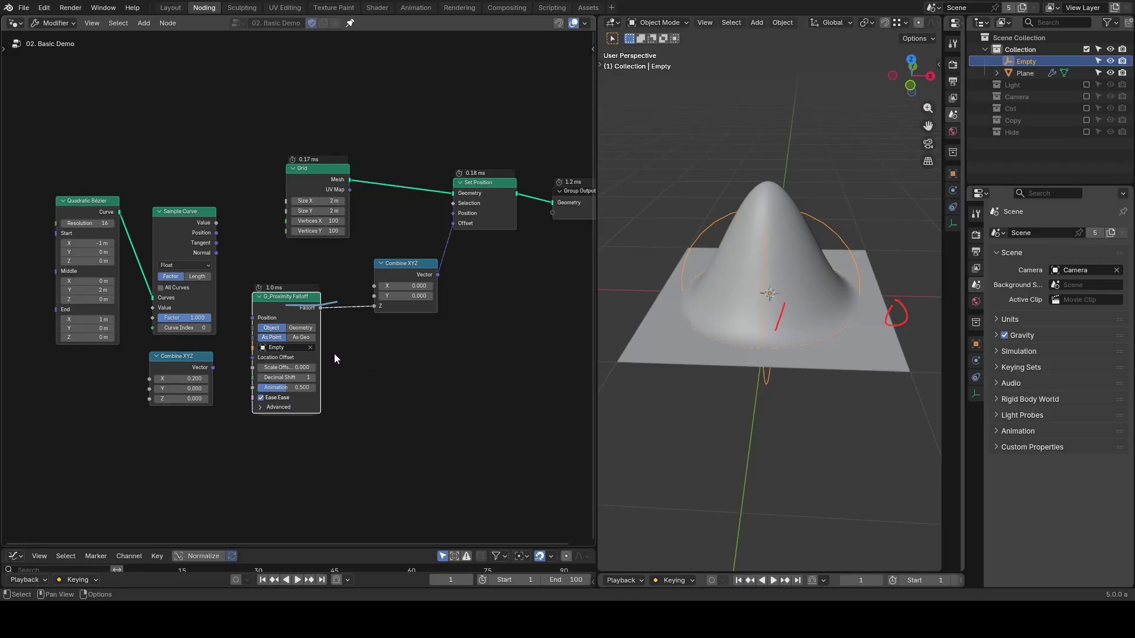
drag(326, 350, 348, 349)
key(shift+d)
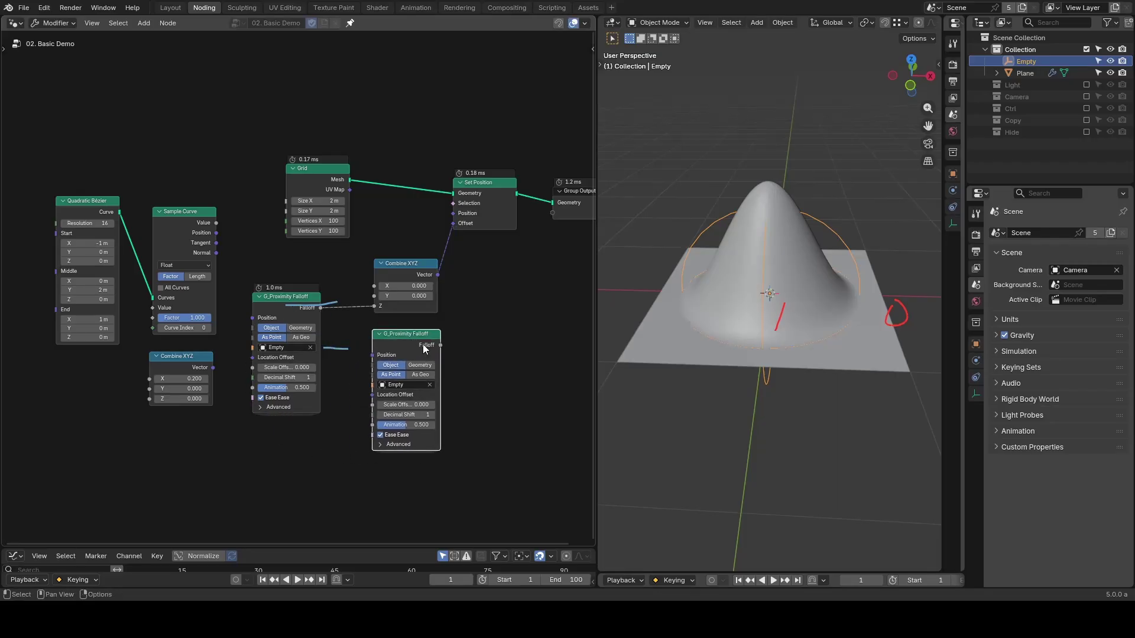
mouse_move(414, 405)
mouse_down()
mouse_move(437, 405)
mouse_move(414, 404)
mouse_up()
ctrl+right_drag(335, 330, 237, 310)
key(x)
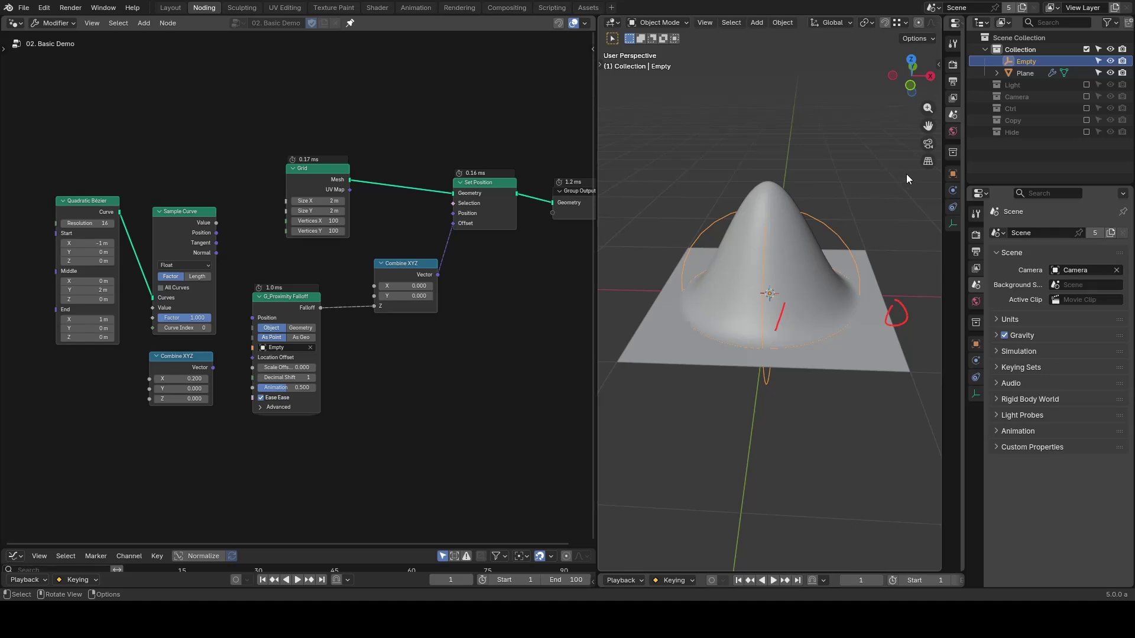
- Shrink the Empty so the bell becomes a spike, and annotate the cone's tip
key(s)
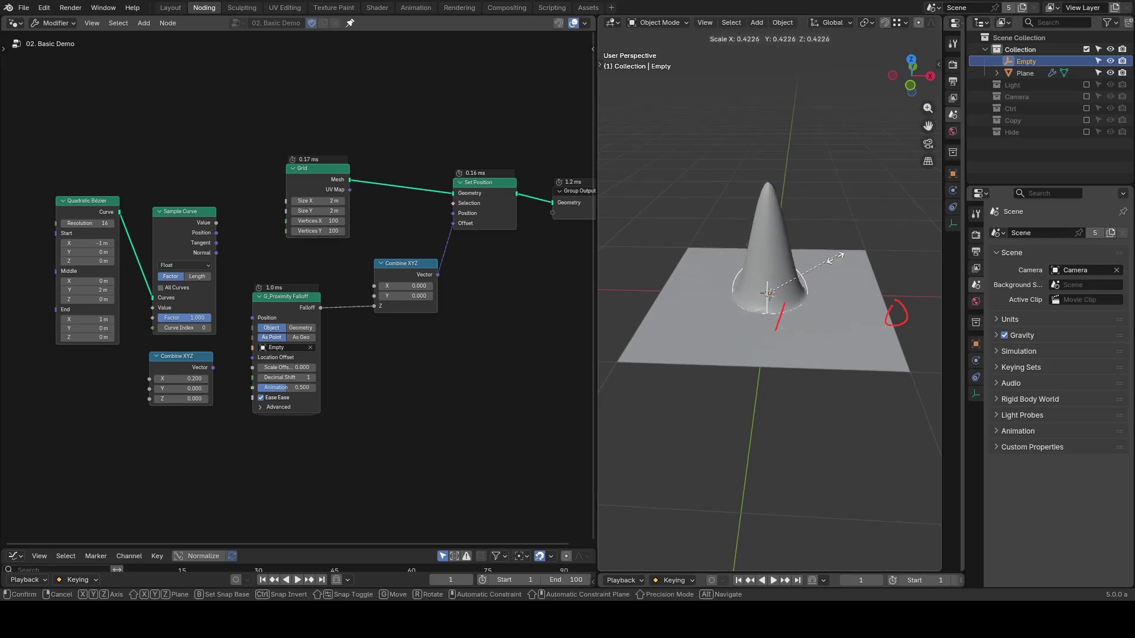
click(787, 287)
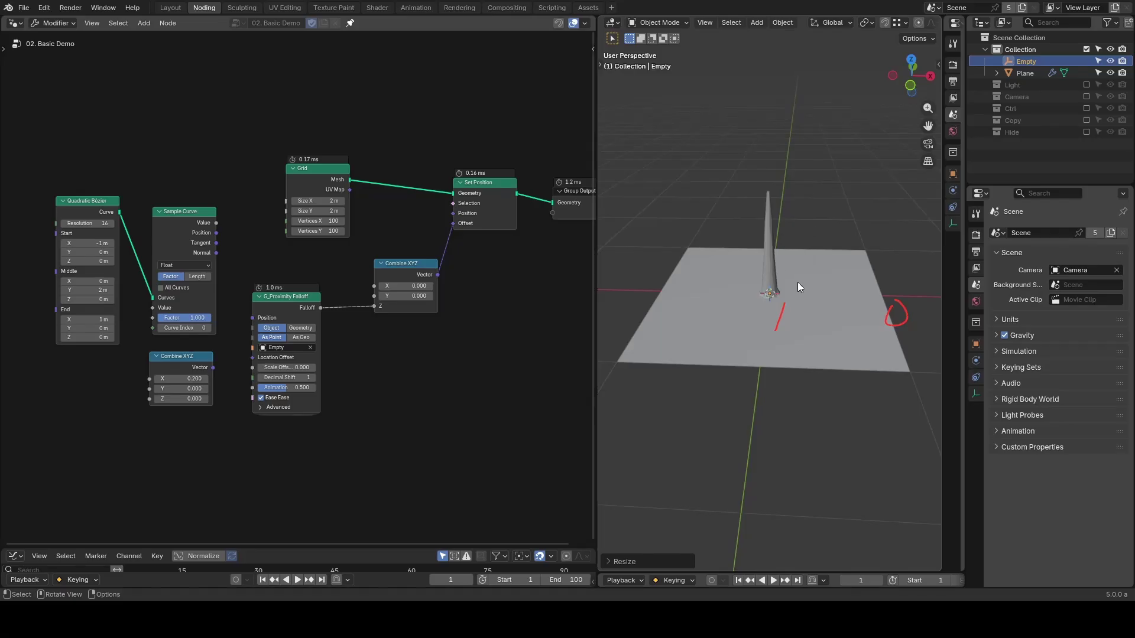
mouse_move(795, 318)
mouse_down()
mouse_move(860, 316)
mouse_move(841, 334)
mouse_up()
key(Escape)
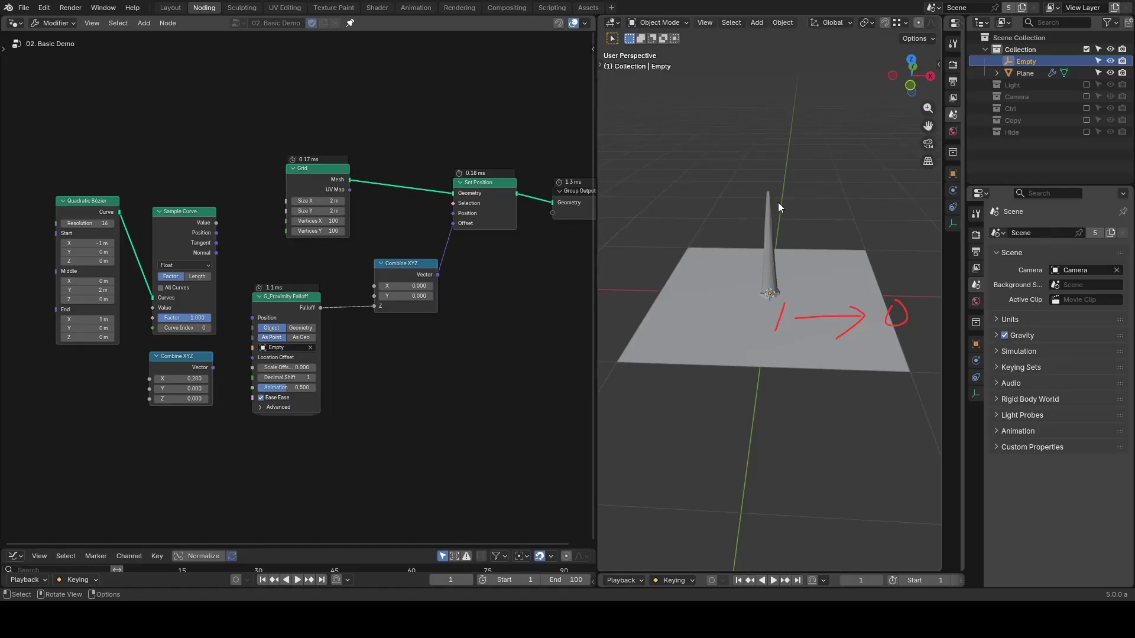
mouse_move(755, 184)
mouse_down()
mouse_move(757, 204)
mouse_move(771, 177)
mouse_up()
- Scale the Empty up for a wide, smooth dome and erase the viewport annotations
key(s)
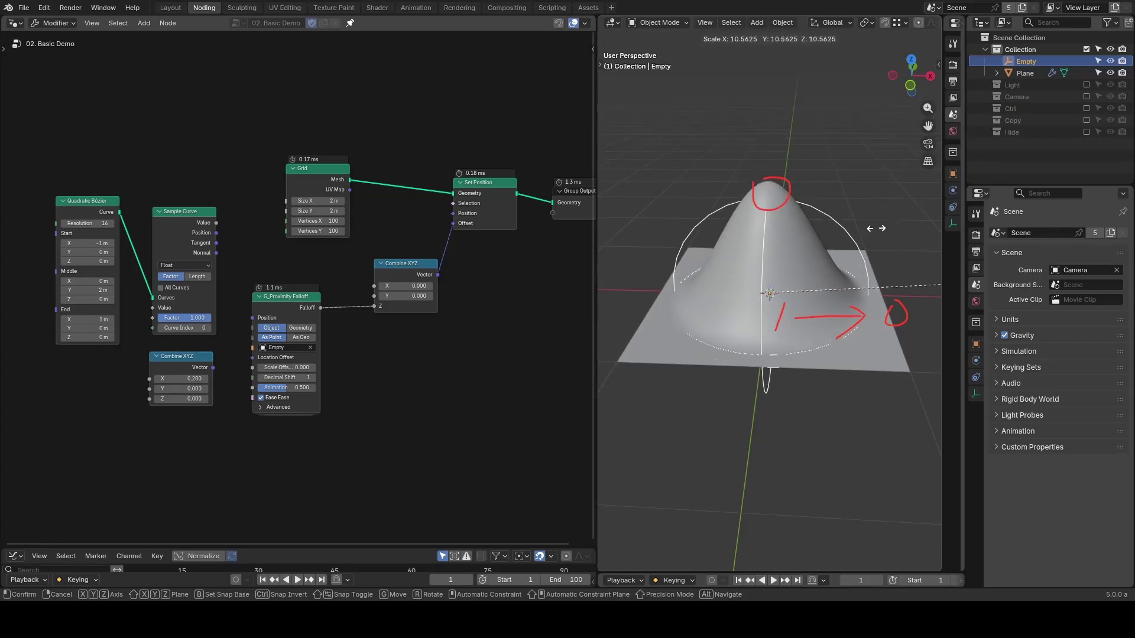
click(731, 263)
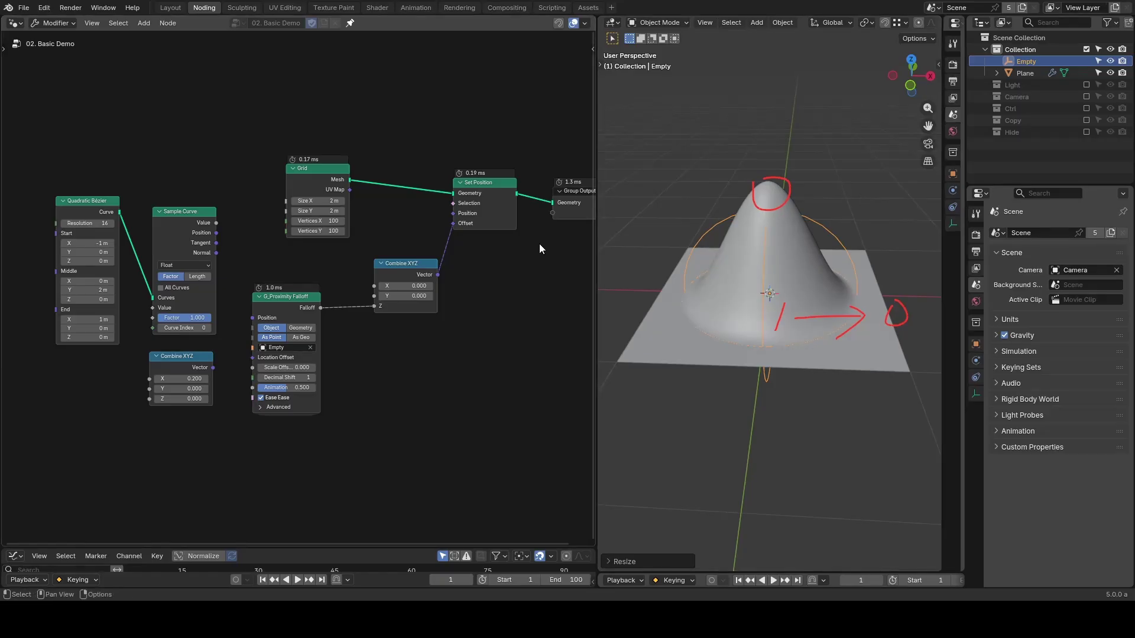
mouse_move(768, 185)
right_down()
mouse_move(846, 318)
mouse_move(894, 318)
mouse_move(746, 337)
right_up()
scroll(340, 415, up, 2)
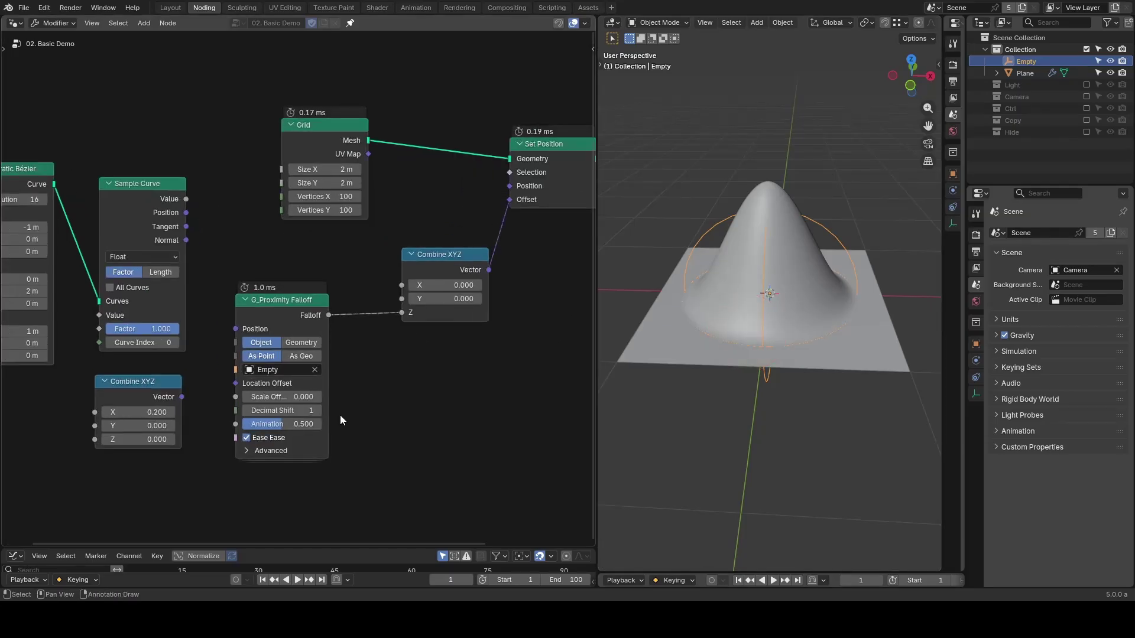
- Annotate the node graph and try lowering Animation before restoring it to 0.500
drag(326, 427, 402, 406)
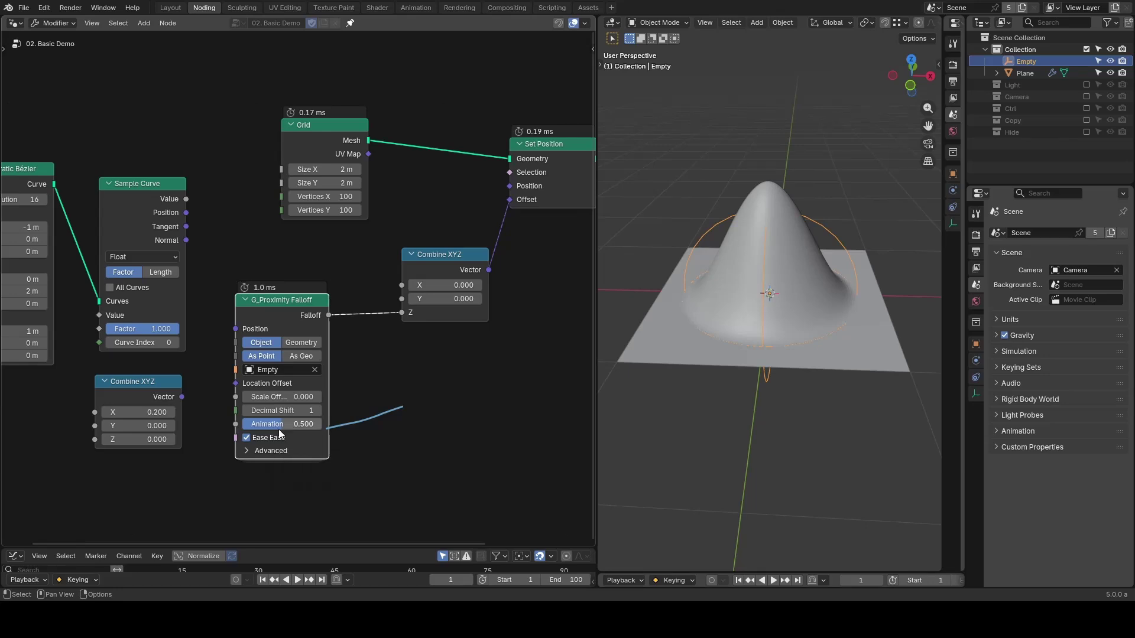
drag(278, 426, 325, 429)
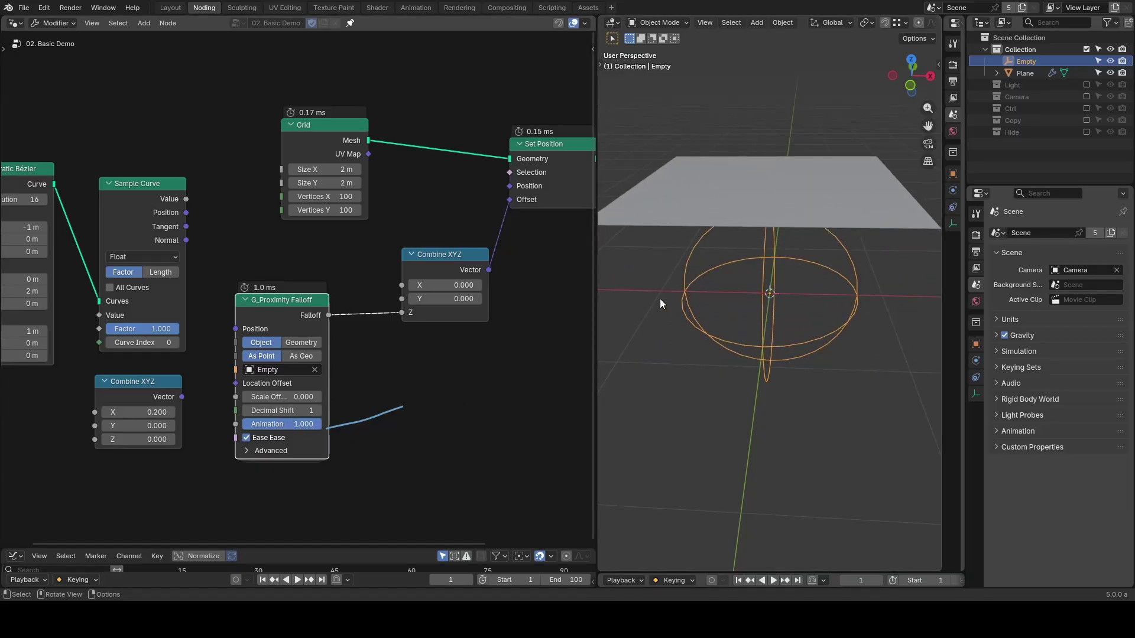
key(BackSpace)
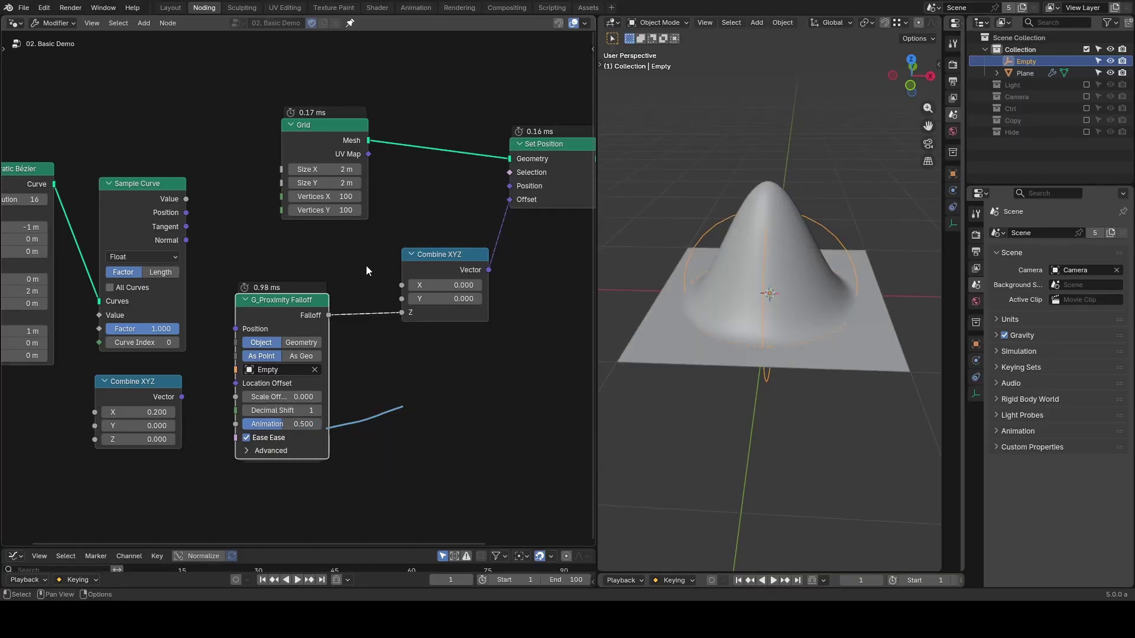
- Delete the Quadratic Bézier, Sample Curve and Combine XYZ nodes, and disable Ease Ease
drag(186, 93, 13, 466)
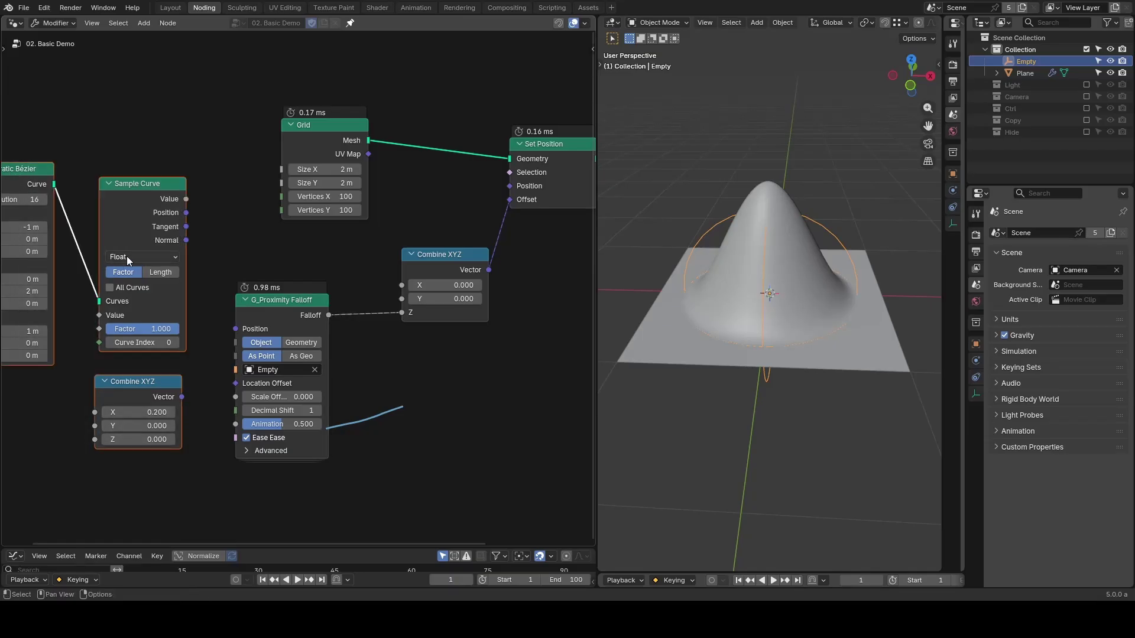
key(x)
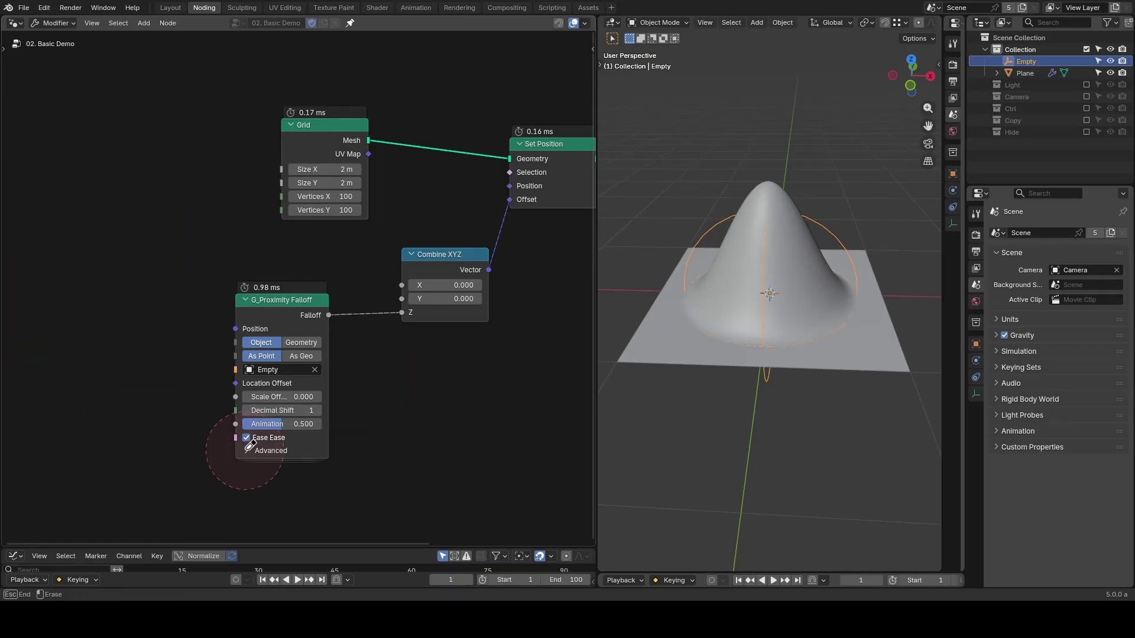
click(246, 438)
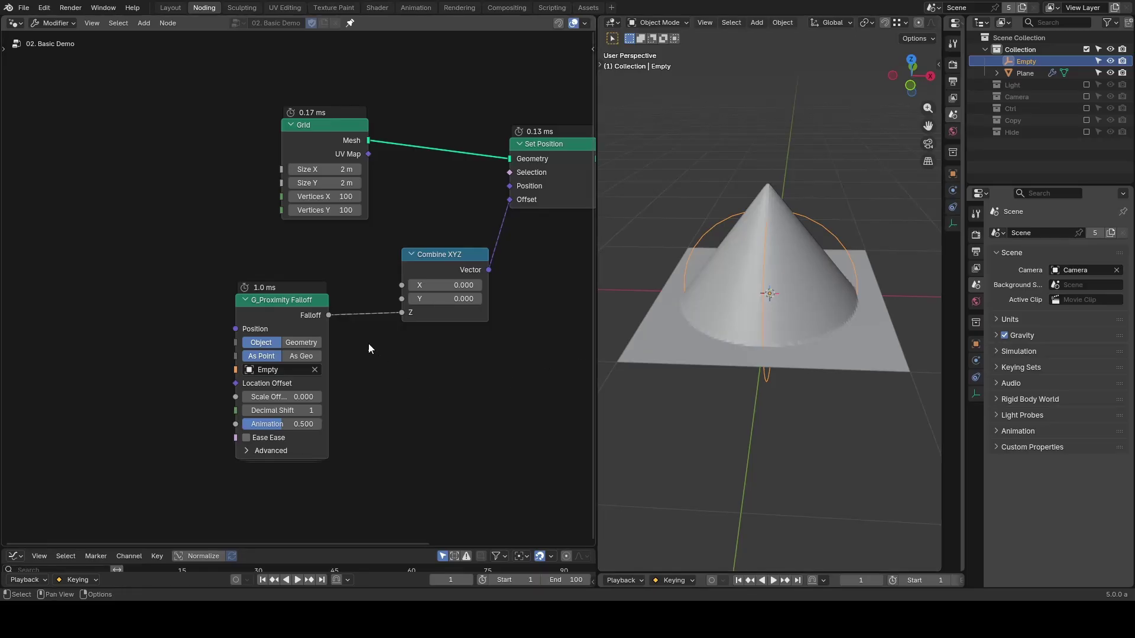
mouse_move(362, 330)
mouse_down()
mouse_move(433, 338)
mouse_move(447, 360)
mouse_up()
key(shift+a)
text(float curve)
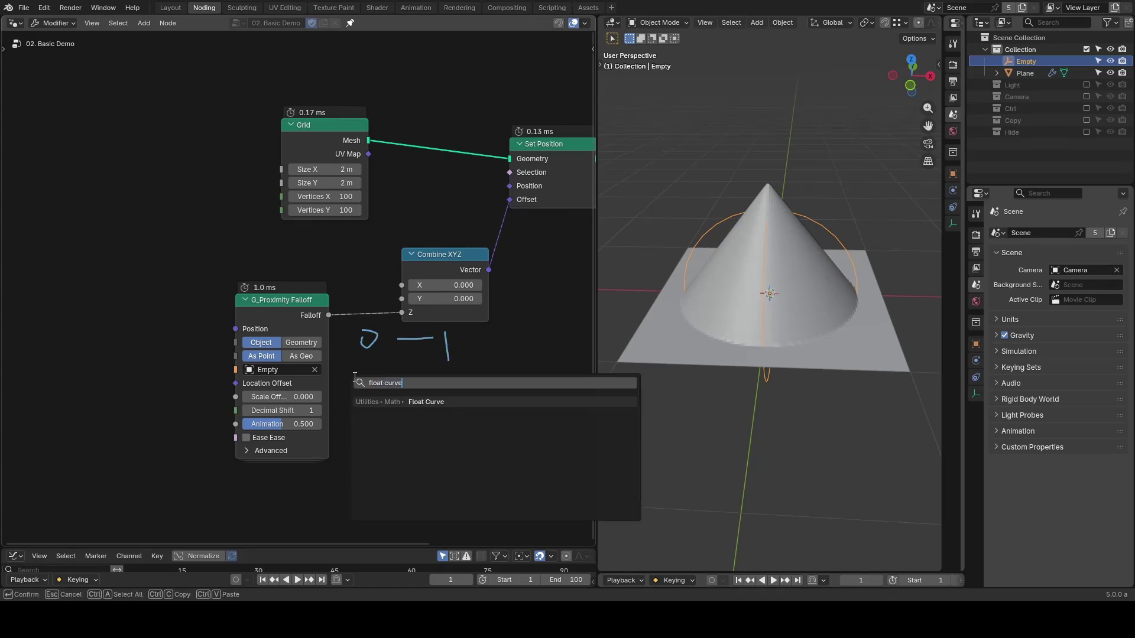
key(Return)
click(335, 286)
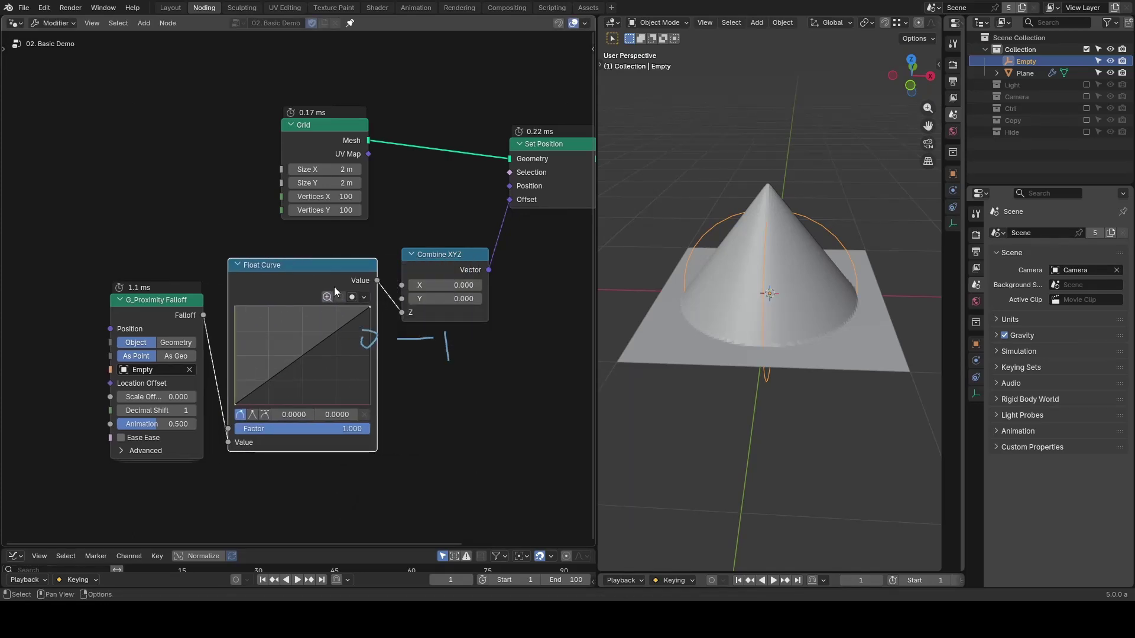
drag(317, 355, 301, 321)
drag(251, 373, 281, 386)
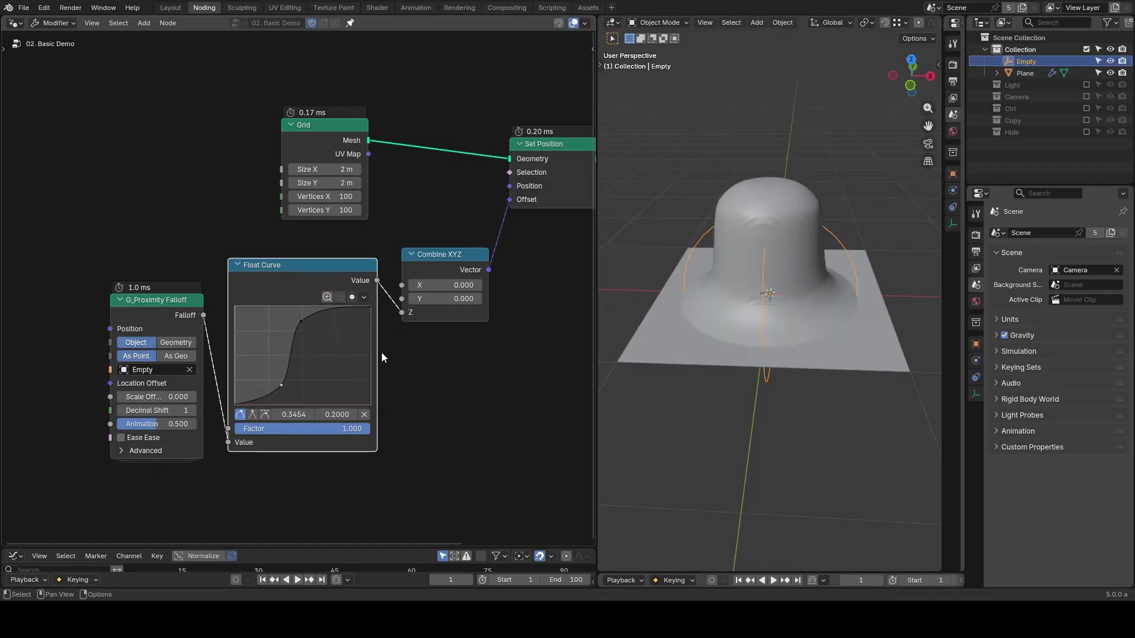
key(shift+a)
text(remap)
key(Return)
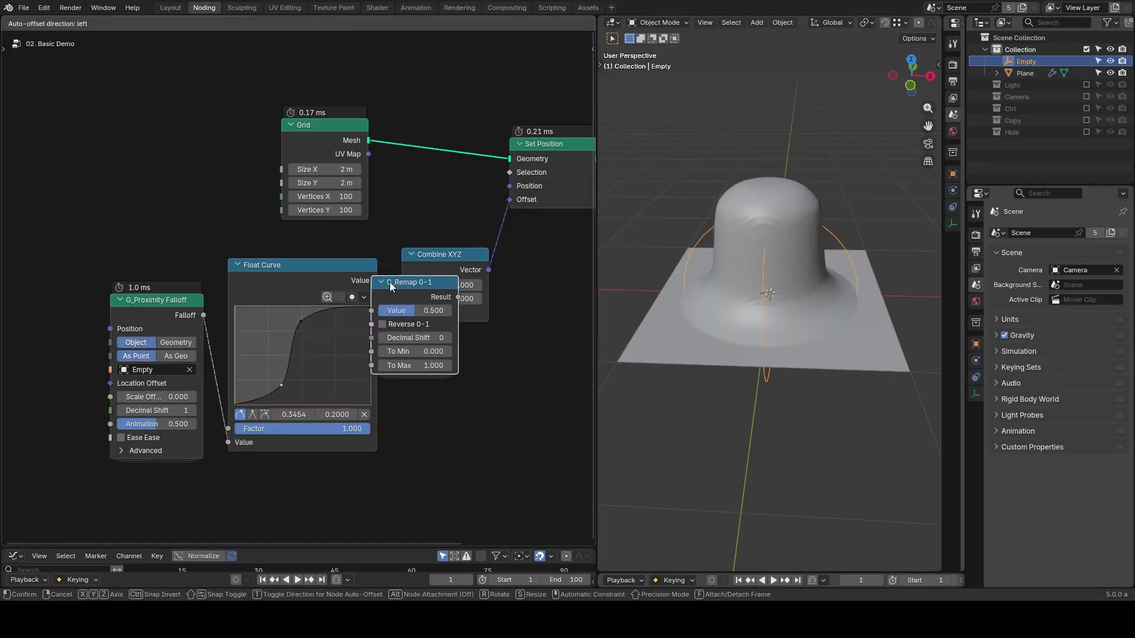
click(345, 364)
drag(346, 365, 322, 365)
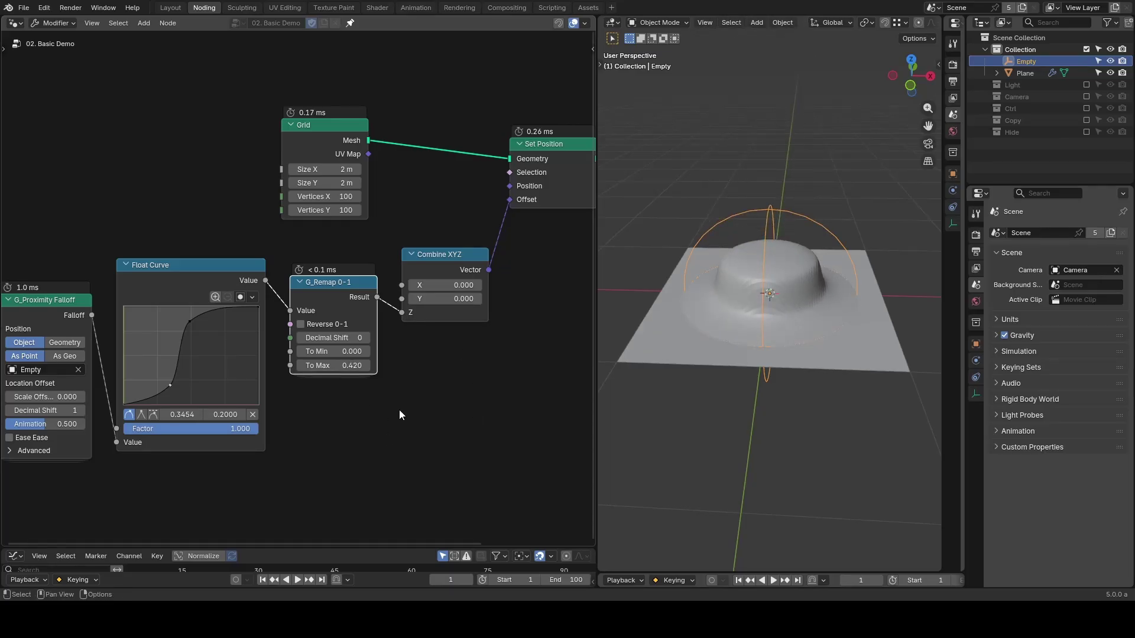
middle_drag(420, 438, 479, 353)
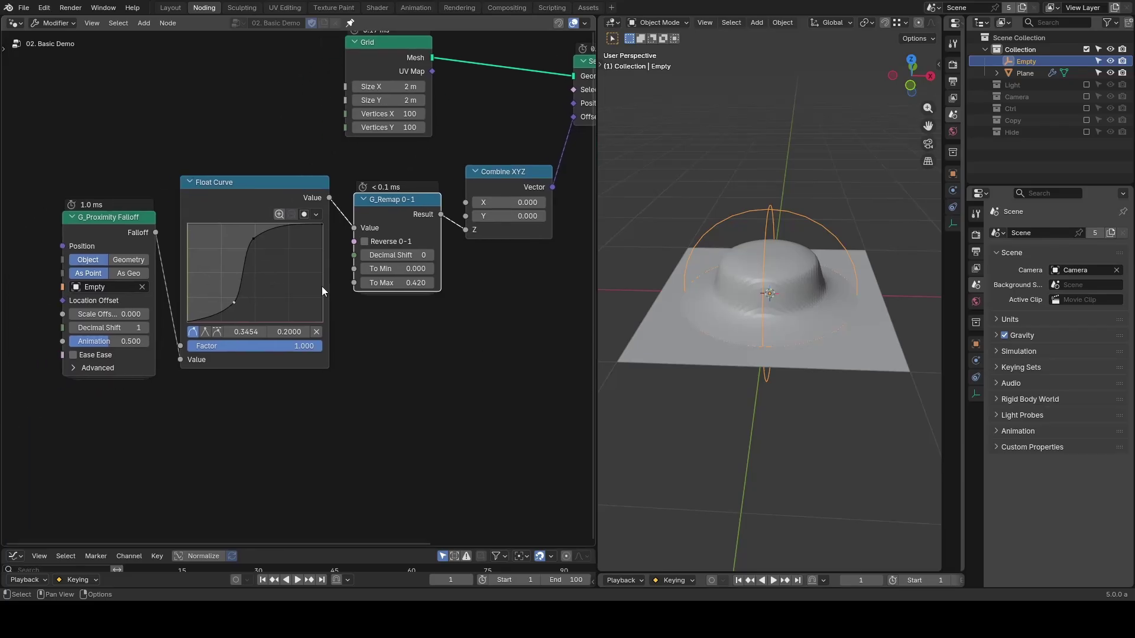
drag(52, 233, 38, 377)
click(272, 190)
key(shift+d)
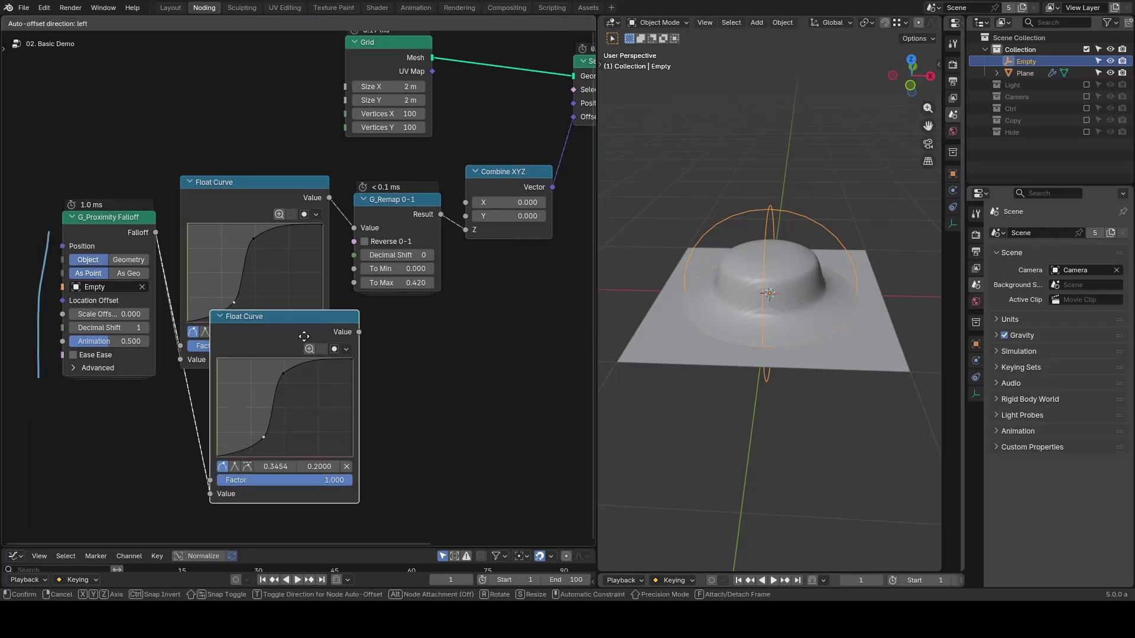
drag(300, 441, 357, 478)
click(388, 207)
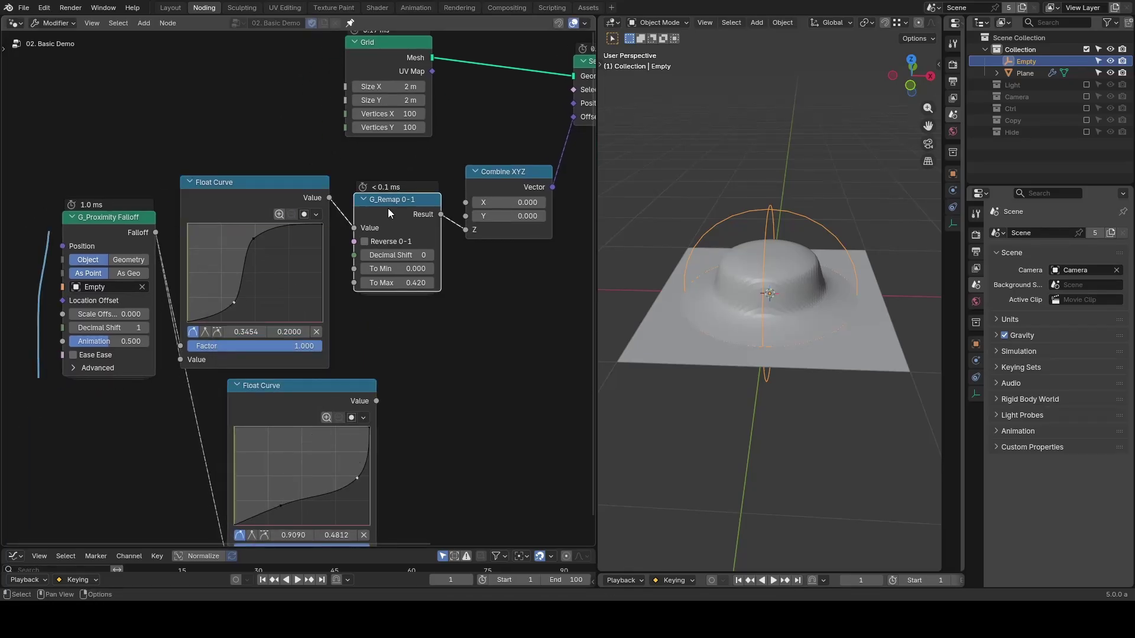
key(shift+d)
click(493, 399)
drag(376, 401, 459, 419)
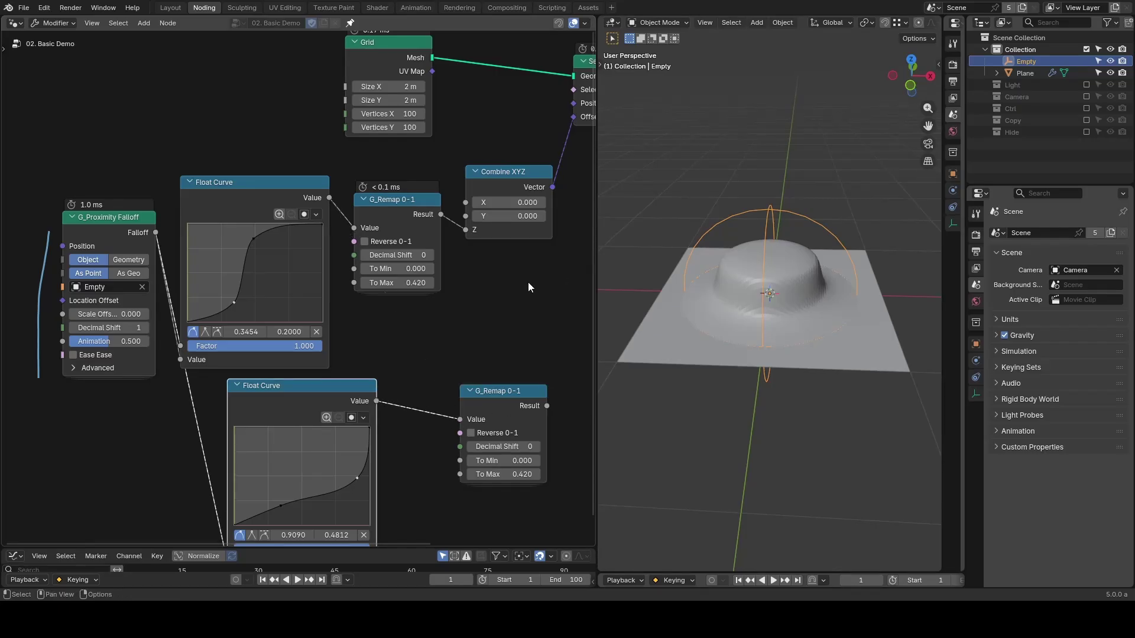
drag(218, 163, 464, 442)
key(ctrl+x)
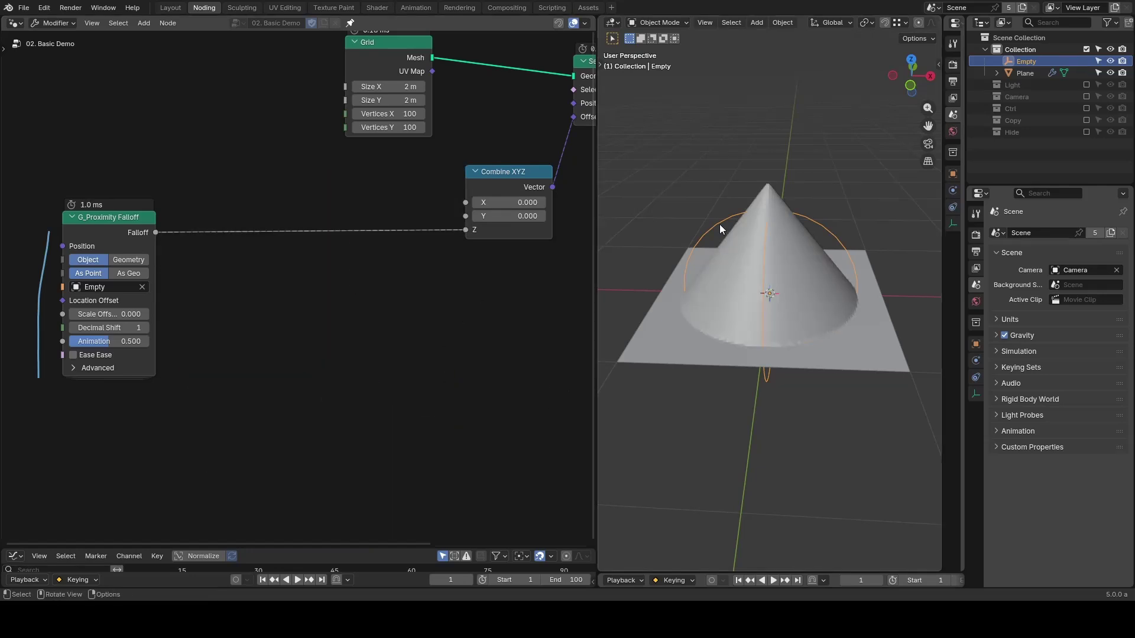
- Add a Monkey mesh and set Suzanne as the falloff object
key(shift+a)
mouse_move(780, 190)
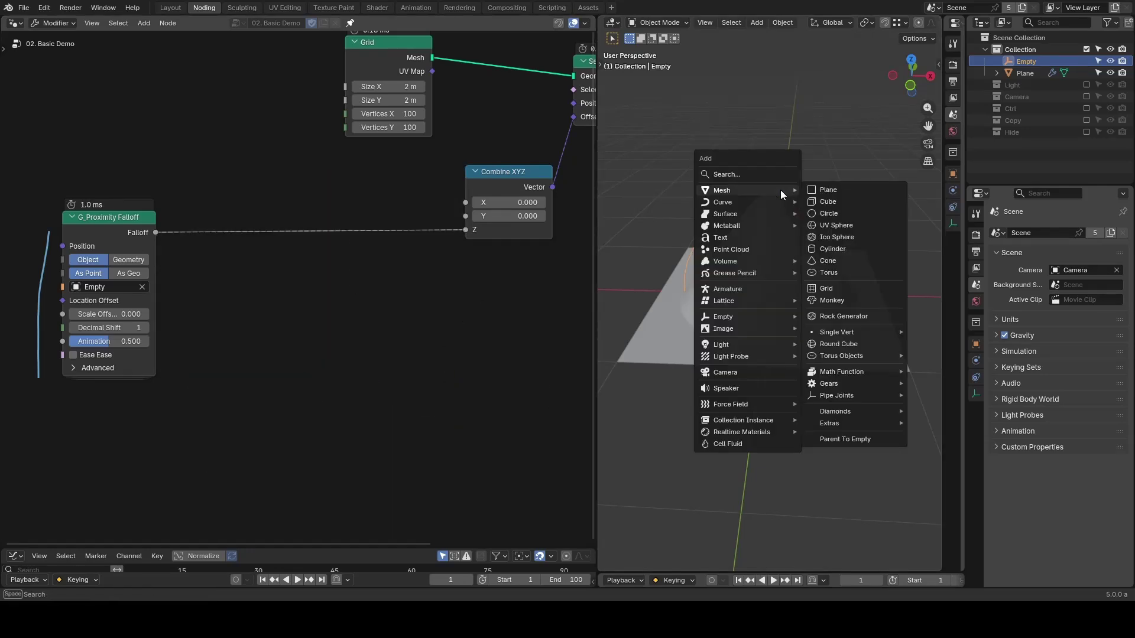
click(846, 300)
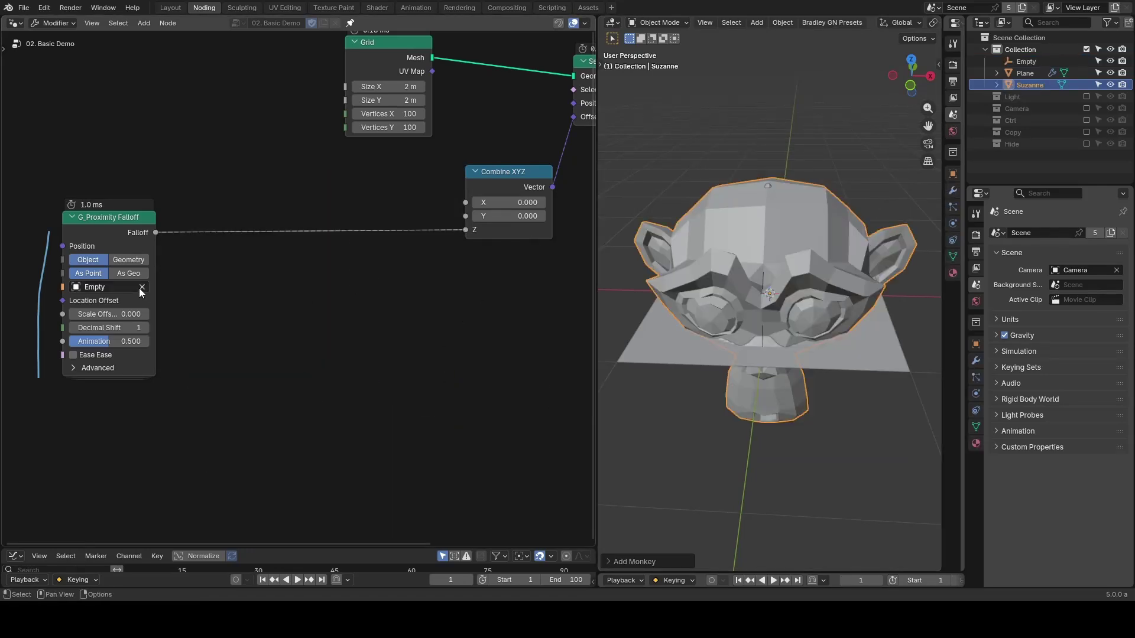
key(e)
click(805, 188)
- Rotate Suzanne on X to face upward and scale it down
key(r)
key(x)
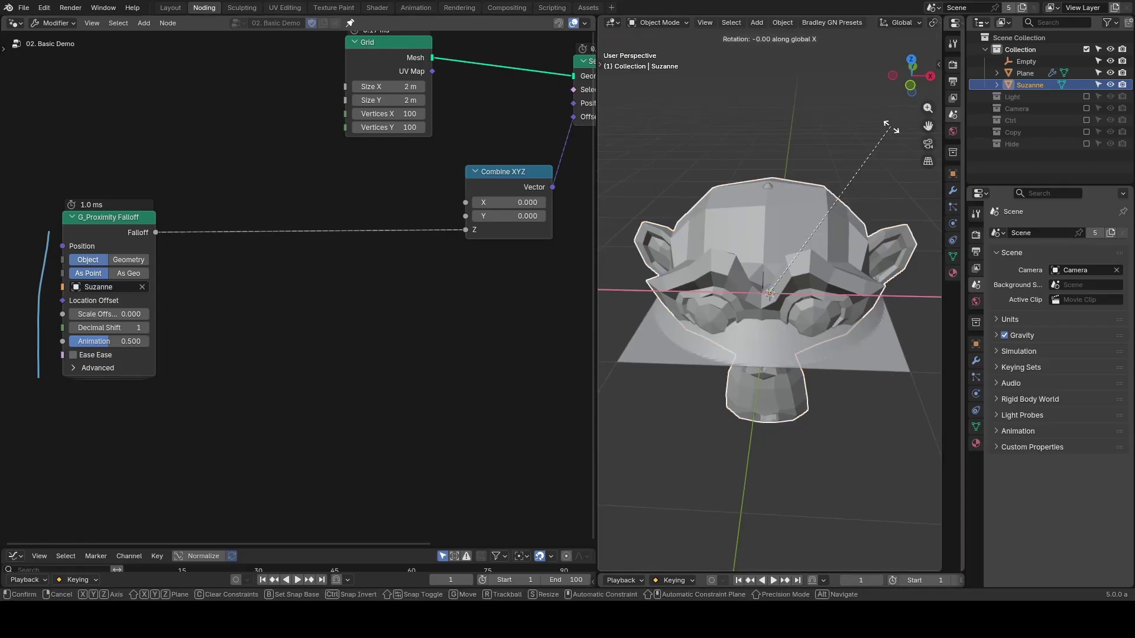
click(904, 169)
key(s)
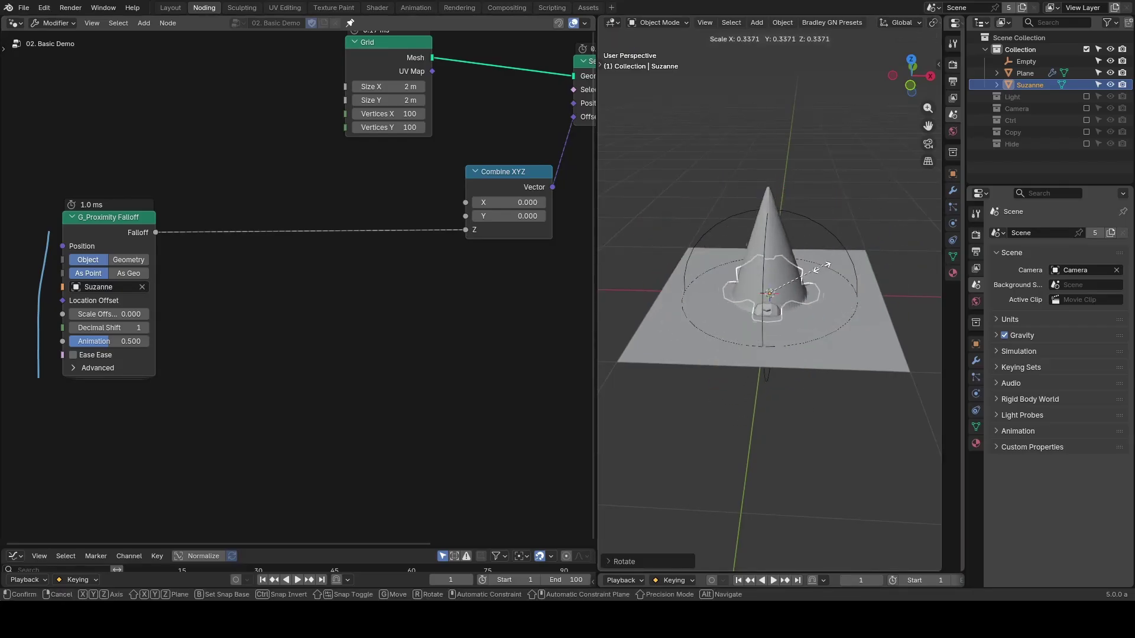
click(823, 266)
- Delete the Sphere Empty from the scene
click(815, 221)
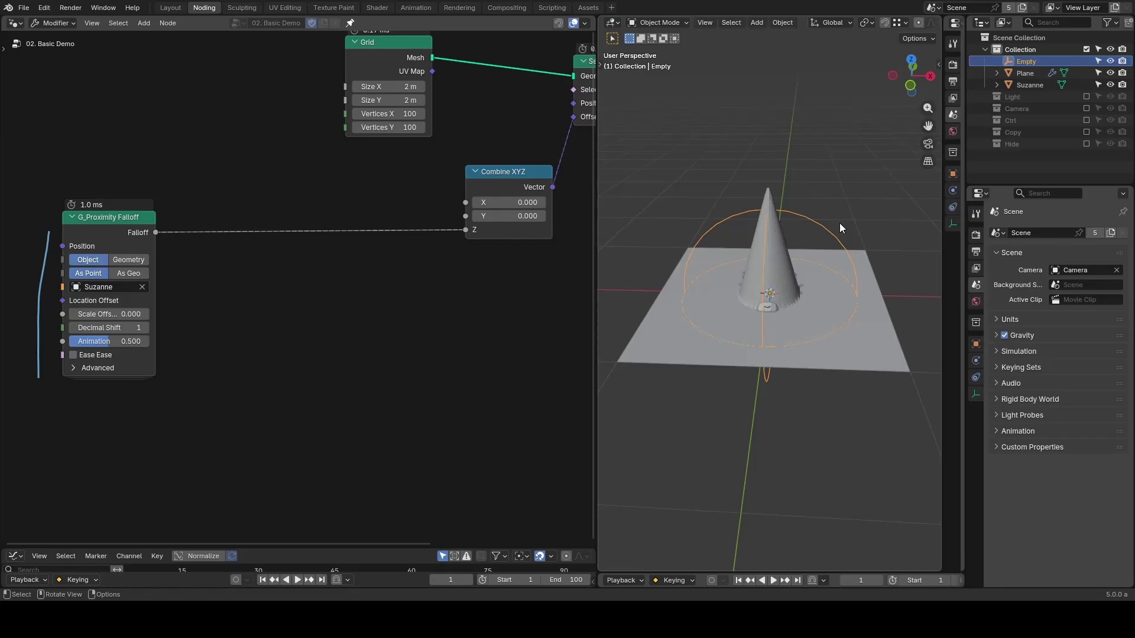
key(x)
click(821, 223)
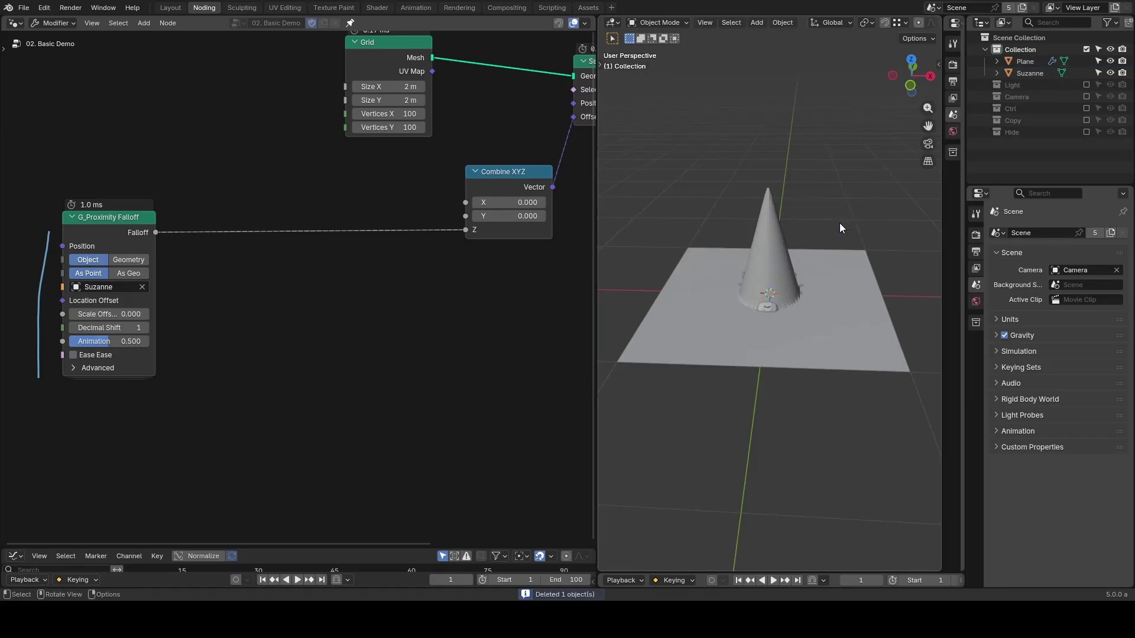
- Resize Suzanne to fit inside the cone and switch the falloff node to As Geo
key(s)
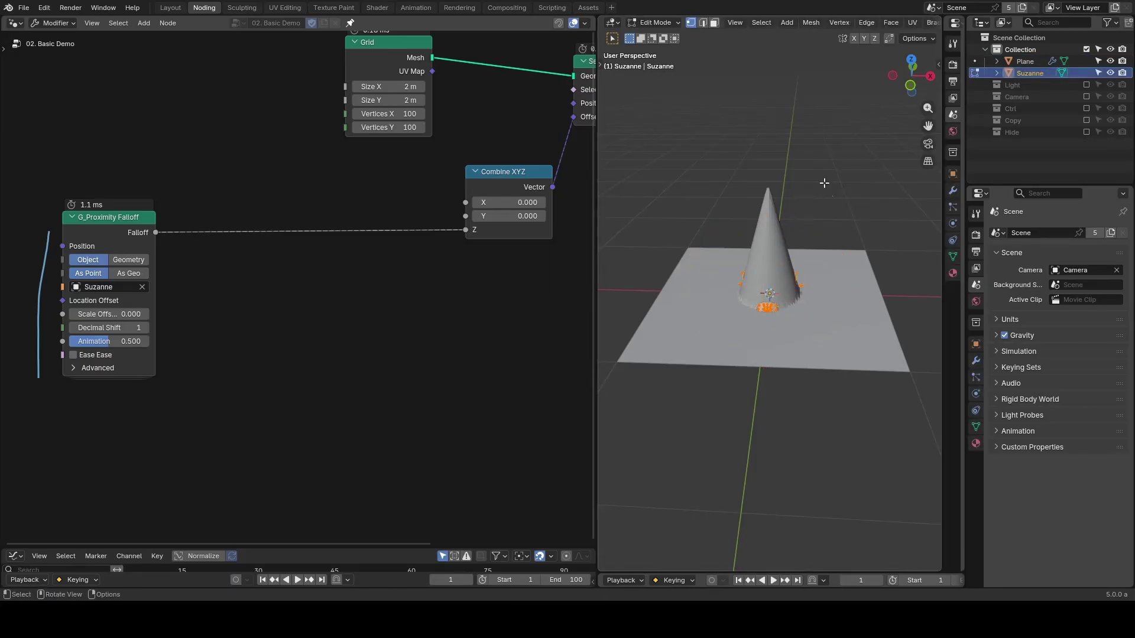
click(845, 204)
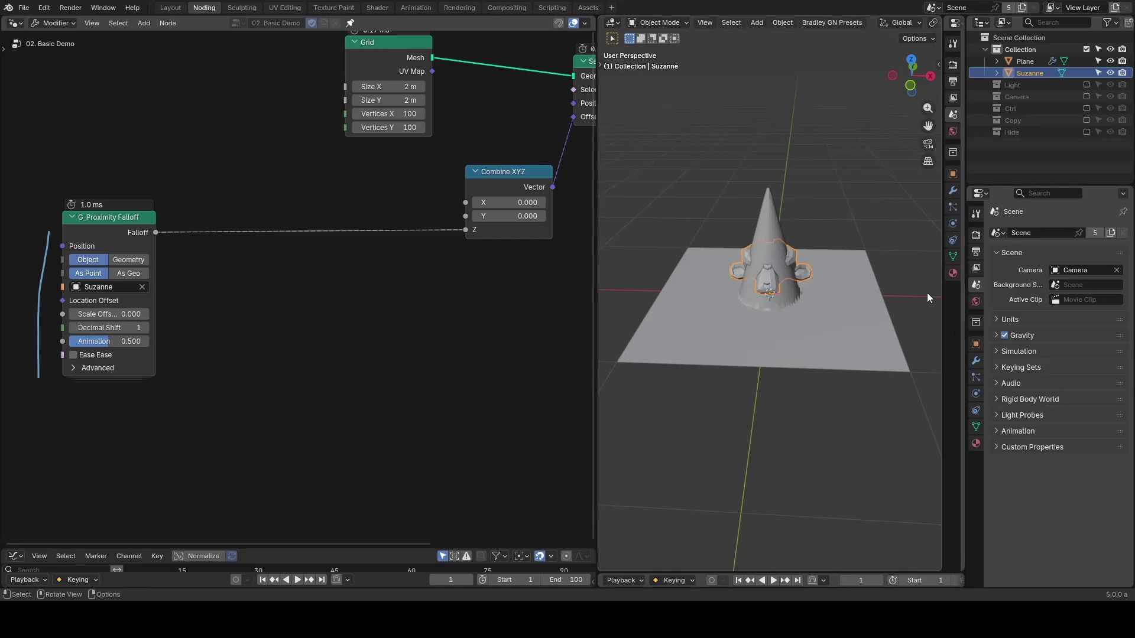
click(976, 343)
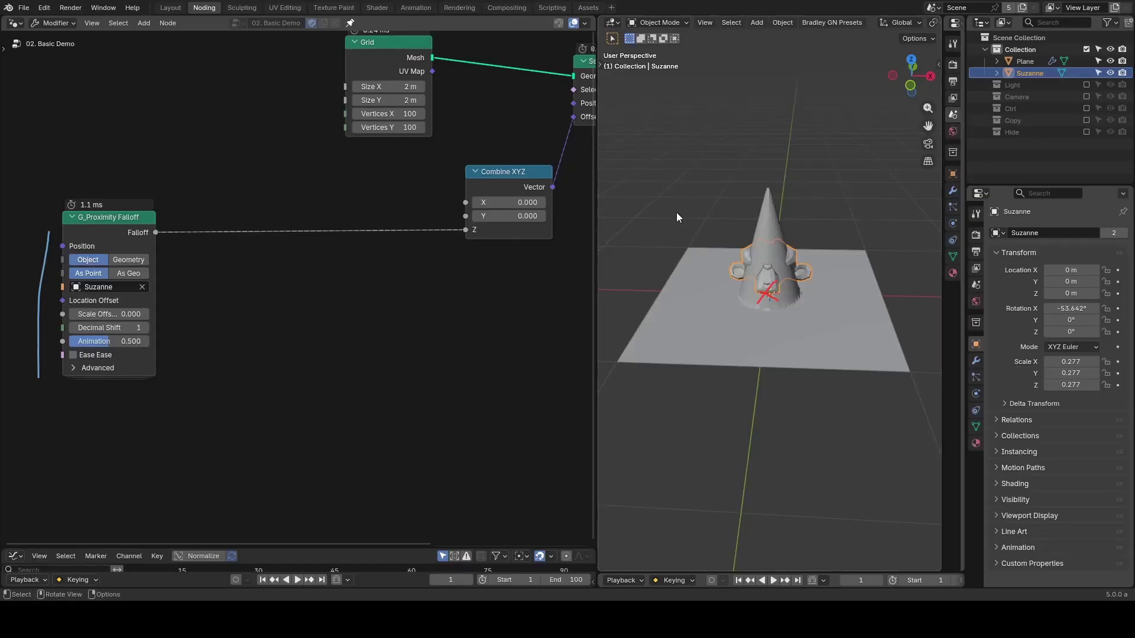
click(126, 278)
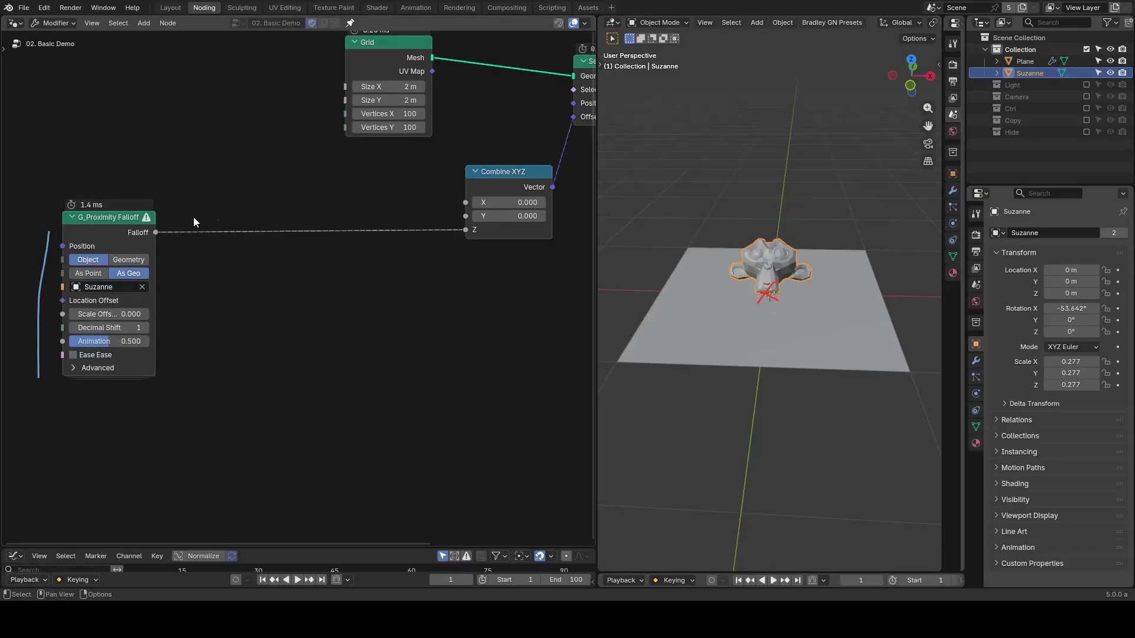
- Raise the G_Proximity Falloff Scale Offset to 2.440
mouse_move(144, 222)
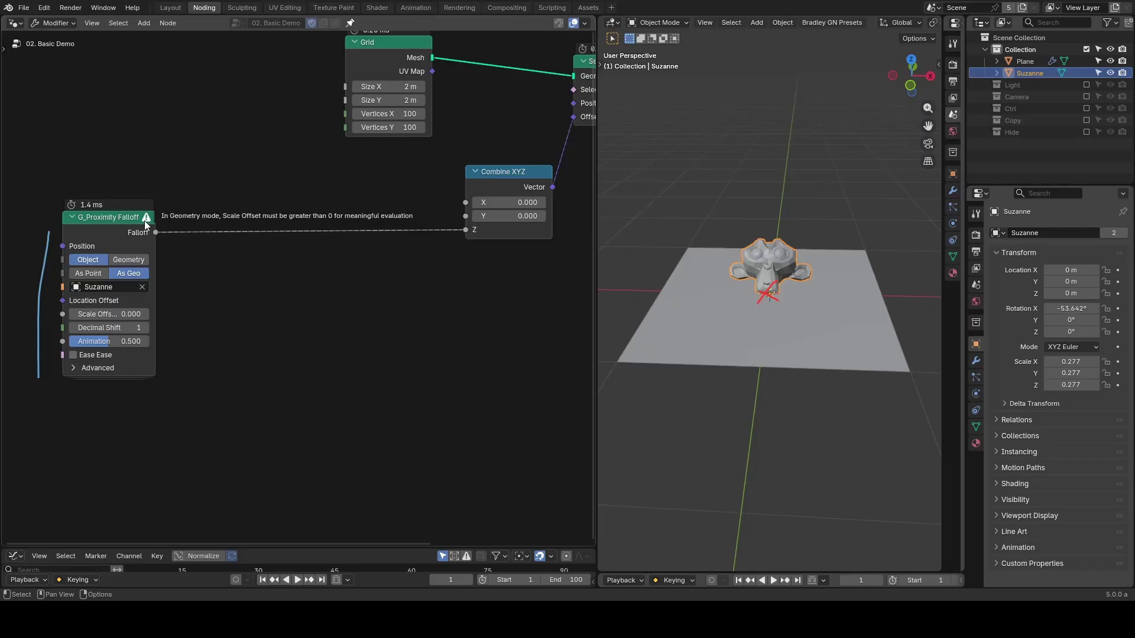
drag(109, 314, 198, 314)
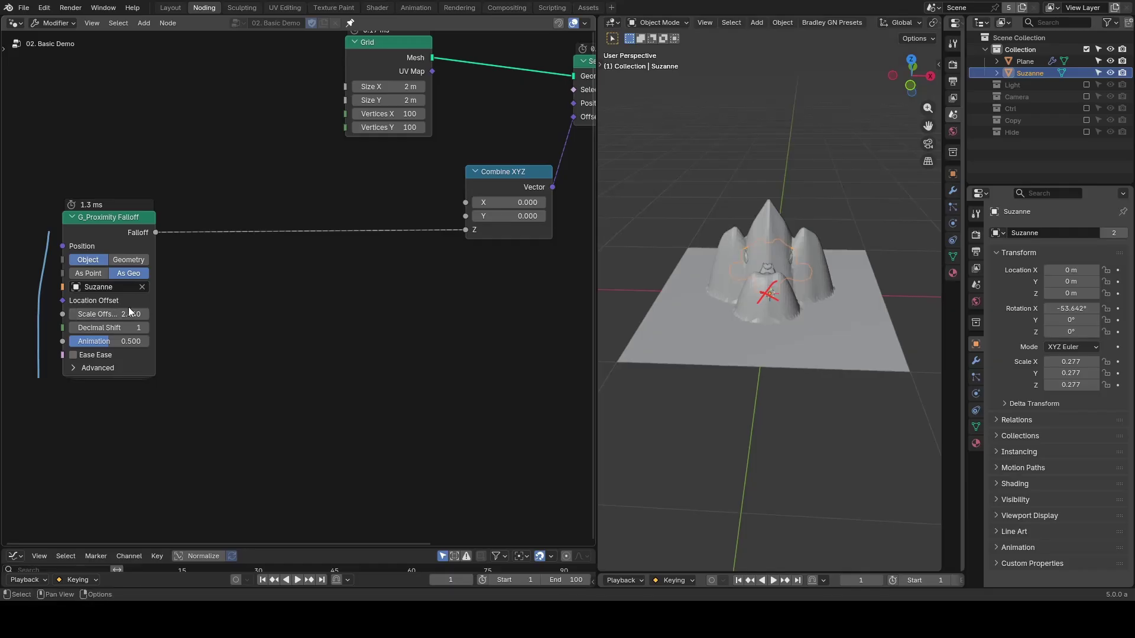
middle_drag(778, 250, 782, 334)
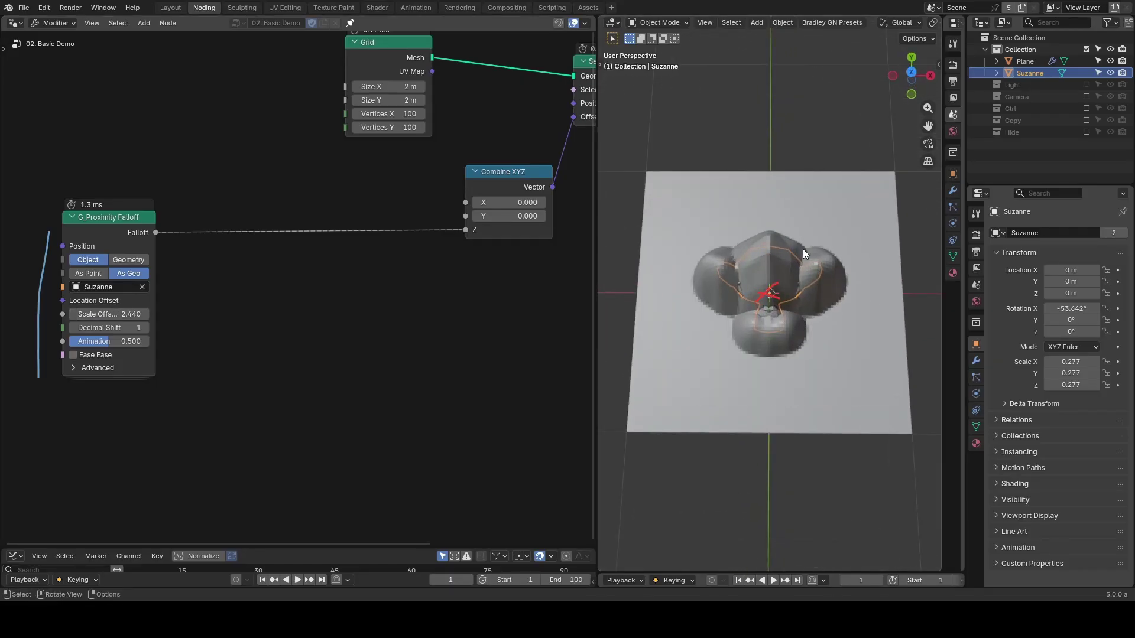
- Lower Suzanne about 0.29 m on Z, annotate with an arrow, and set Position to Geometry
key(g)
key(z)
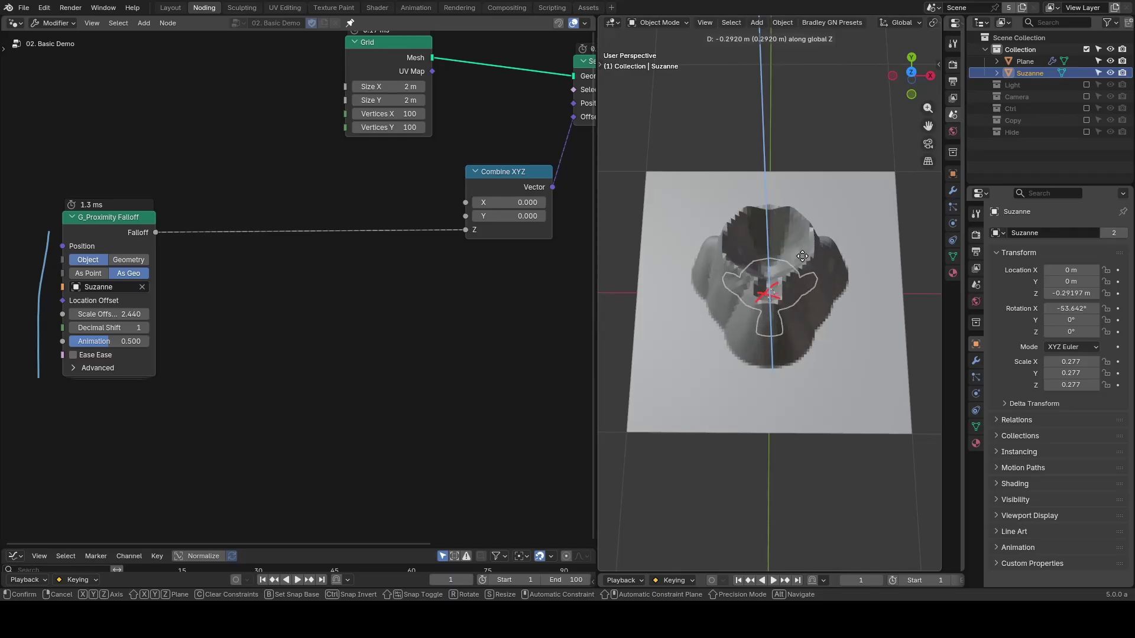
click(802, 255)
drag(772, 182, 767, 239)
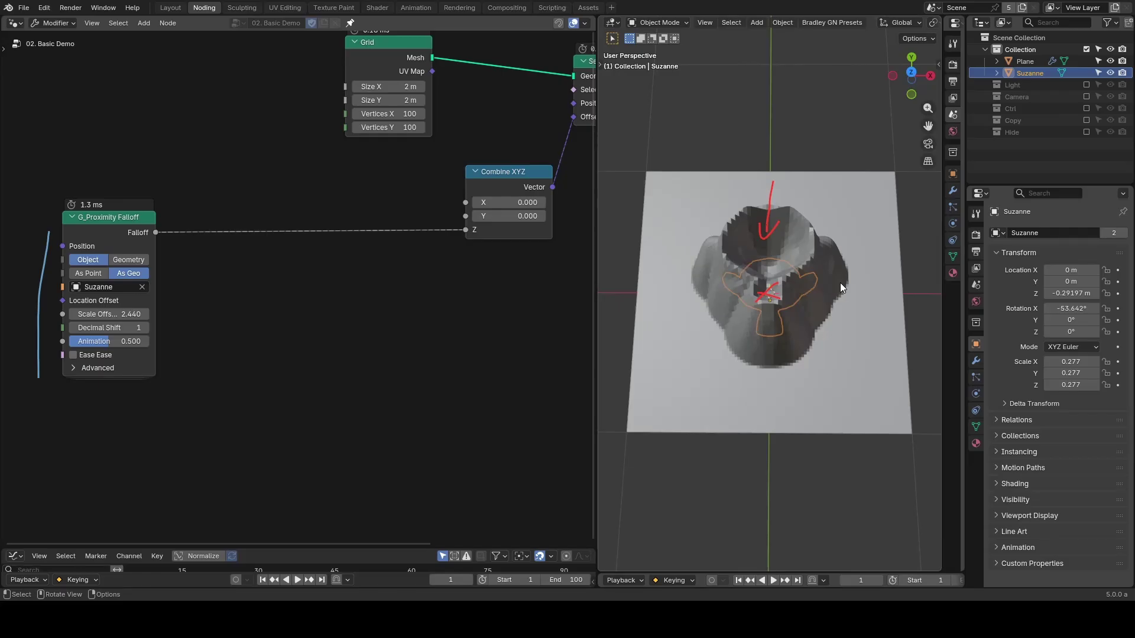
click(132, 260)
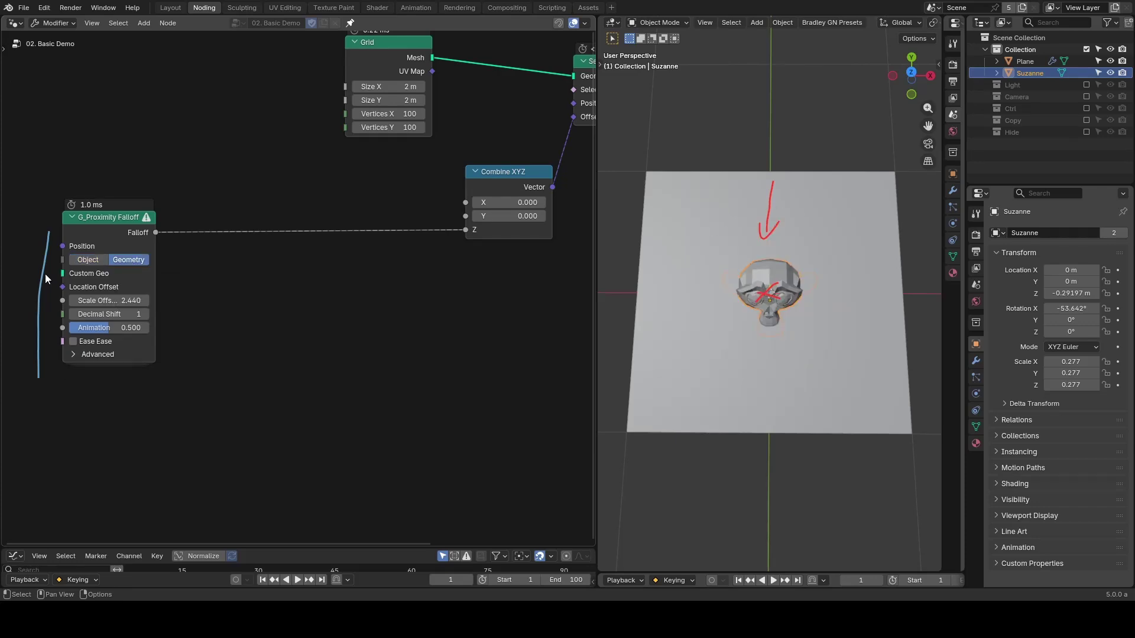
- Switch the proximity falloff's position back to Object
middle_drag(45, 274, 155, 256)
right_drag(152, 213, 157, 365)
drag(116, 251, 165, 260)
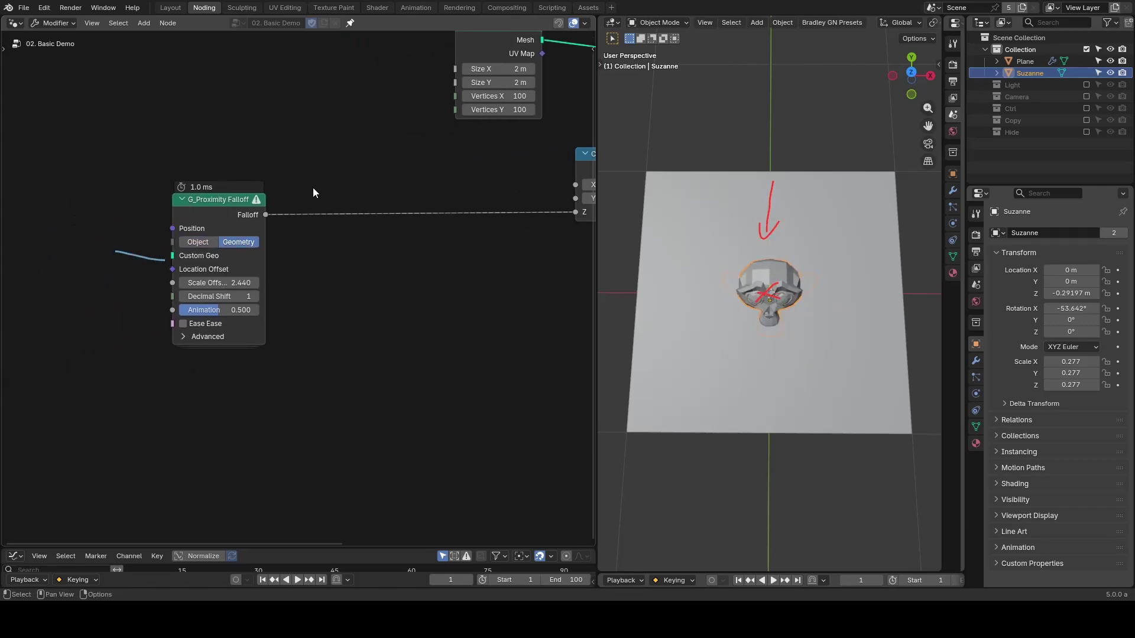
click(207, 243)
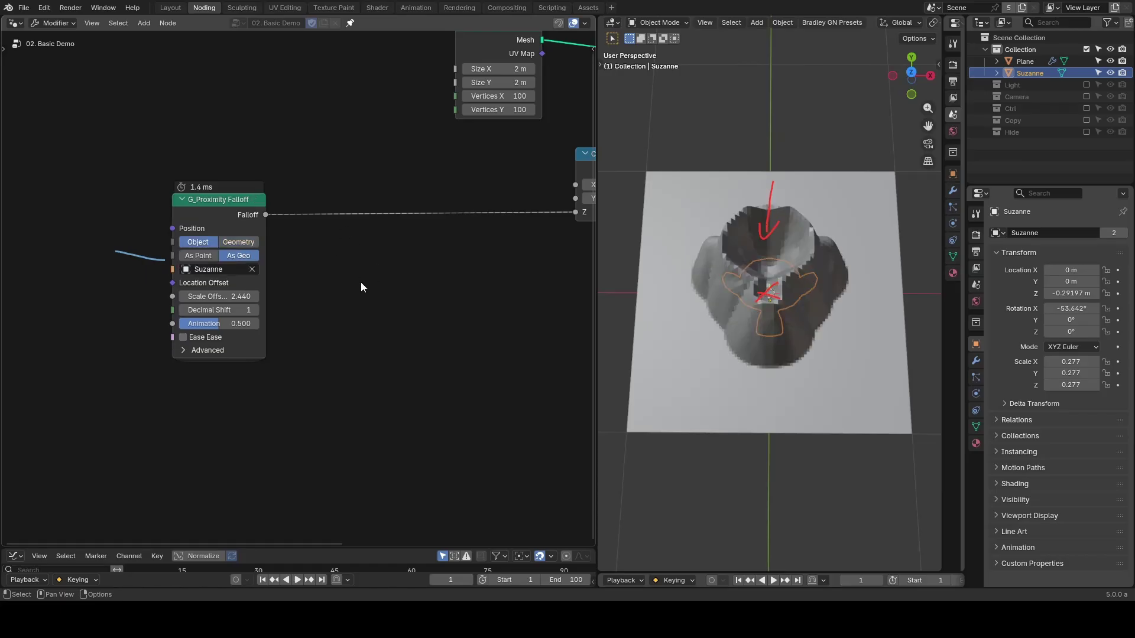
- Expand the Advanced options and test Range Fac at 0.515, then return it to 0.000
click(208, 350)
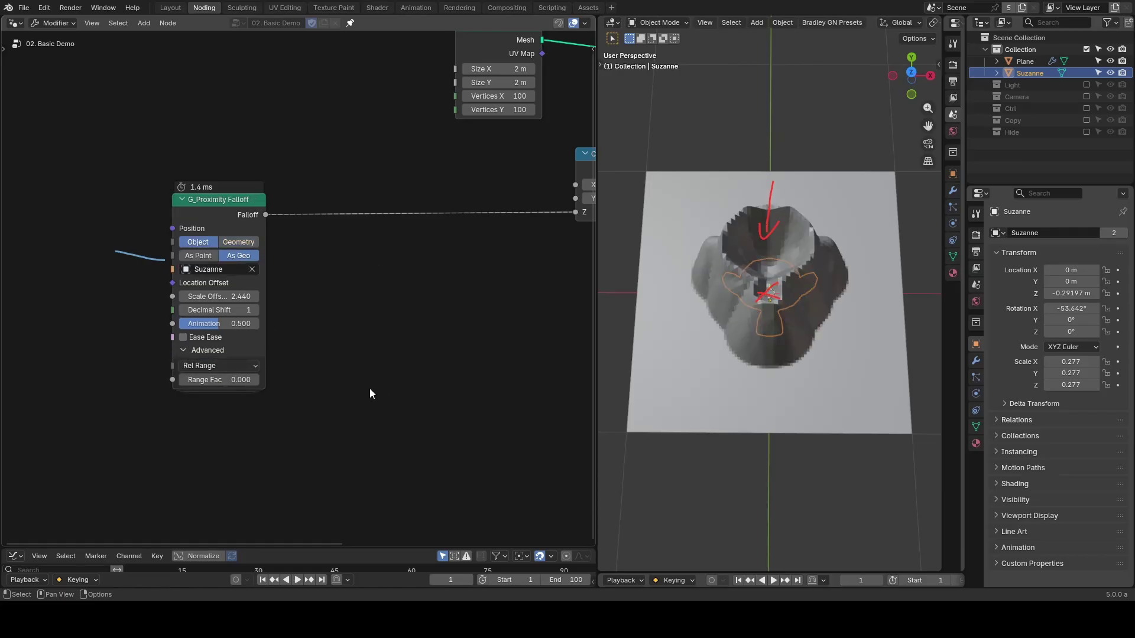
drag(214, 382, 255, 381)
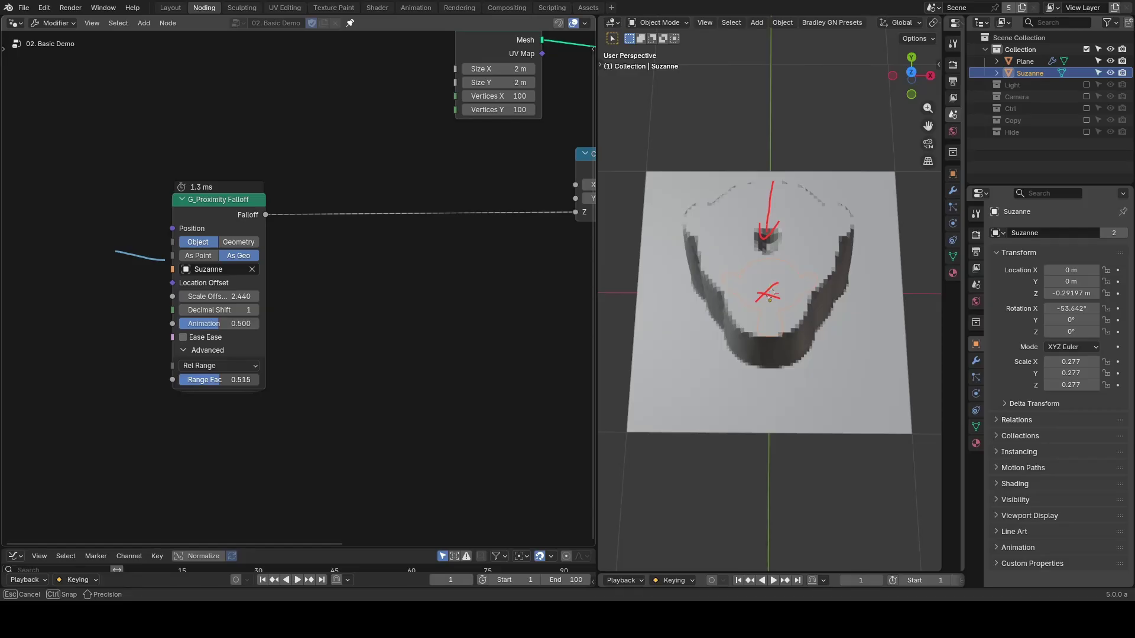
drag(255, 381, 181, 382)
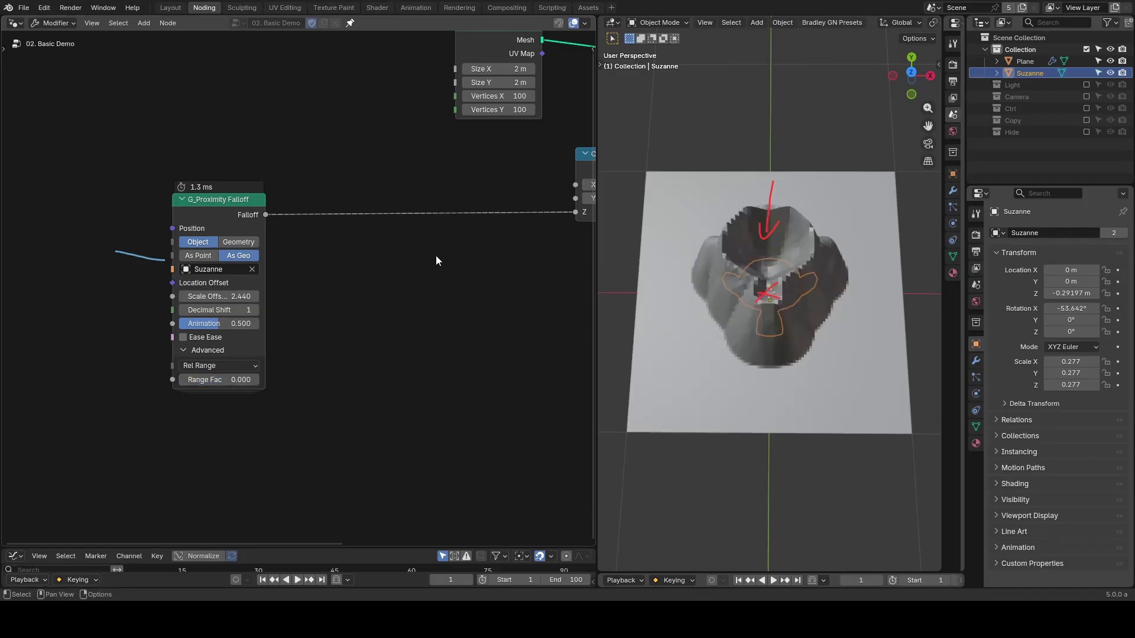
middle_drag(437, 254, 311, 312)
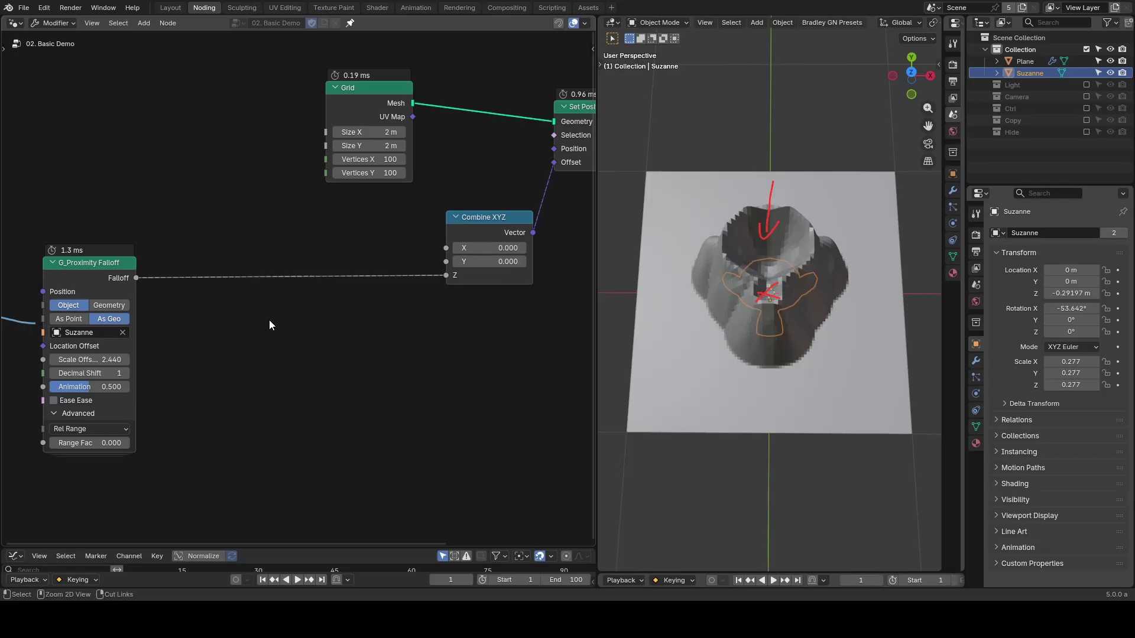
- Add a G_Mesh Falloff node targeting Suzanne
key(shift+a)
text(mesh f)
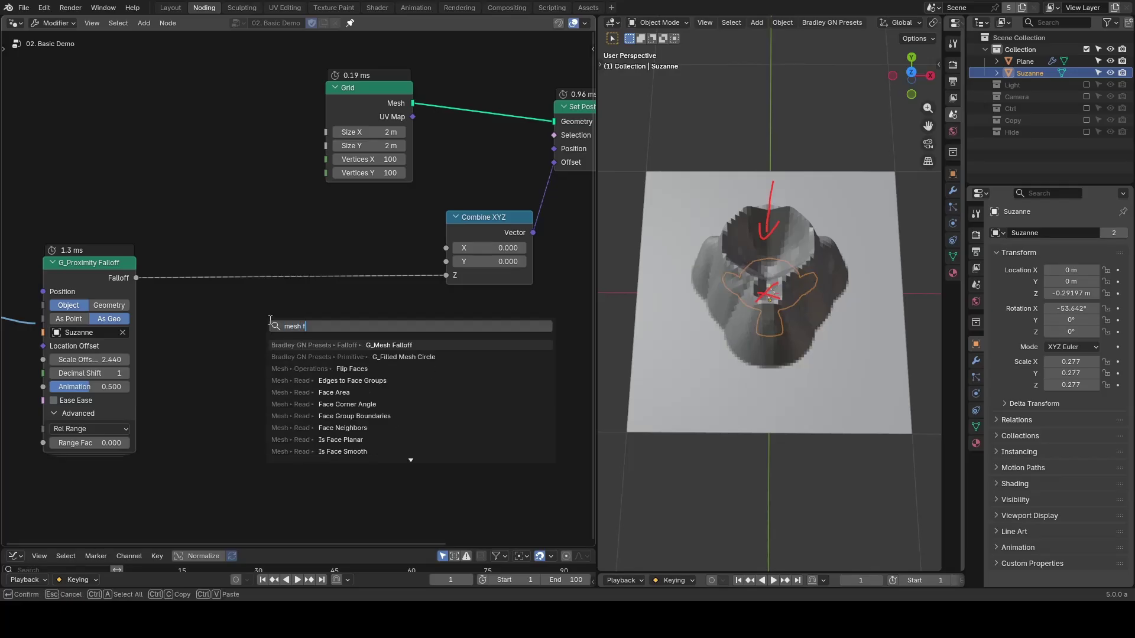
text(allof)
key(Return)
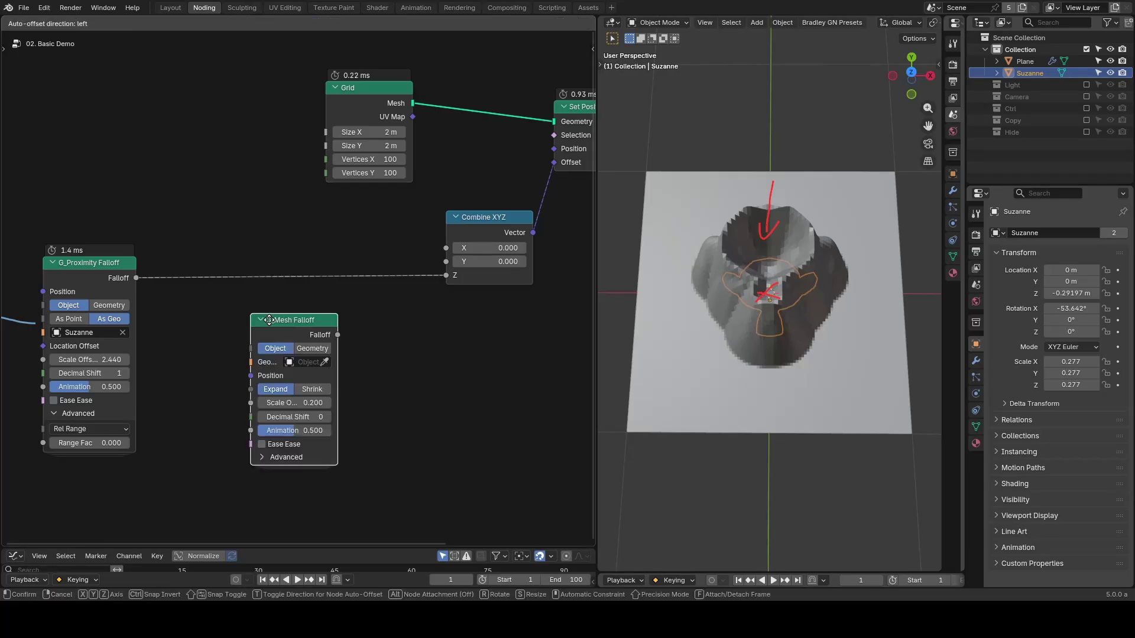
click(269, 320)
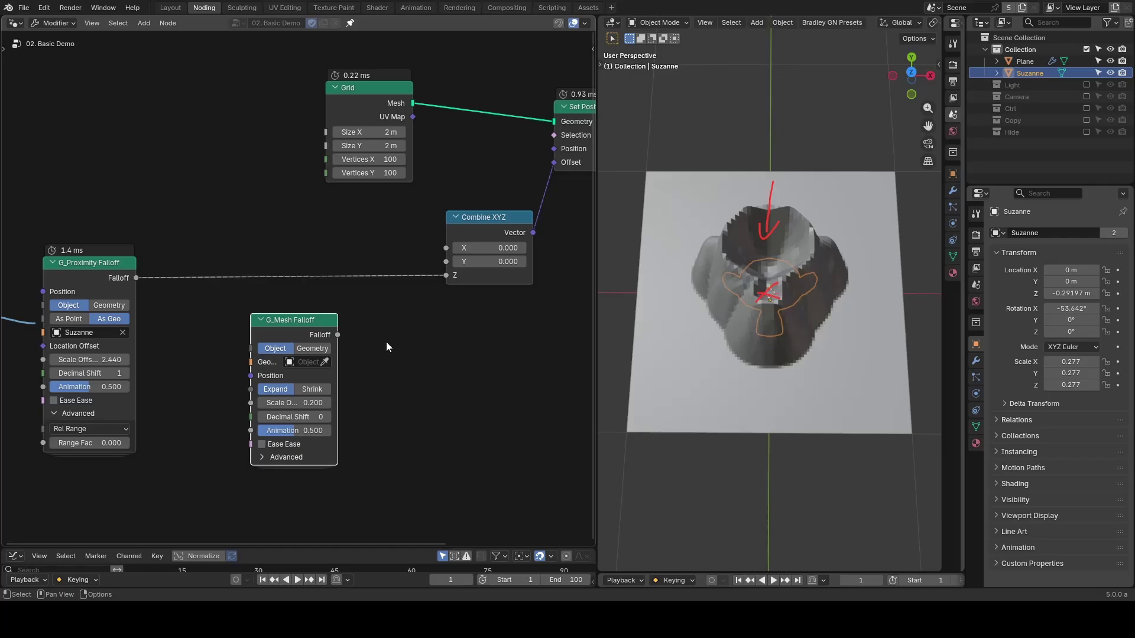
click(324, 362)
click(1043, 73)
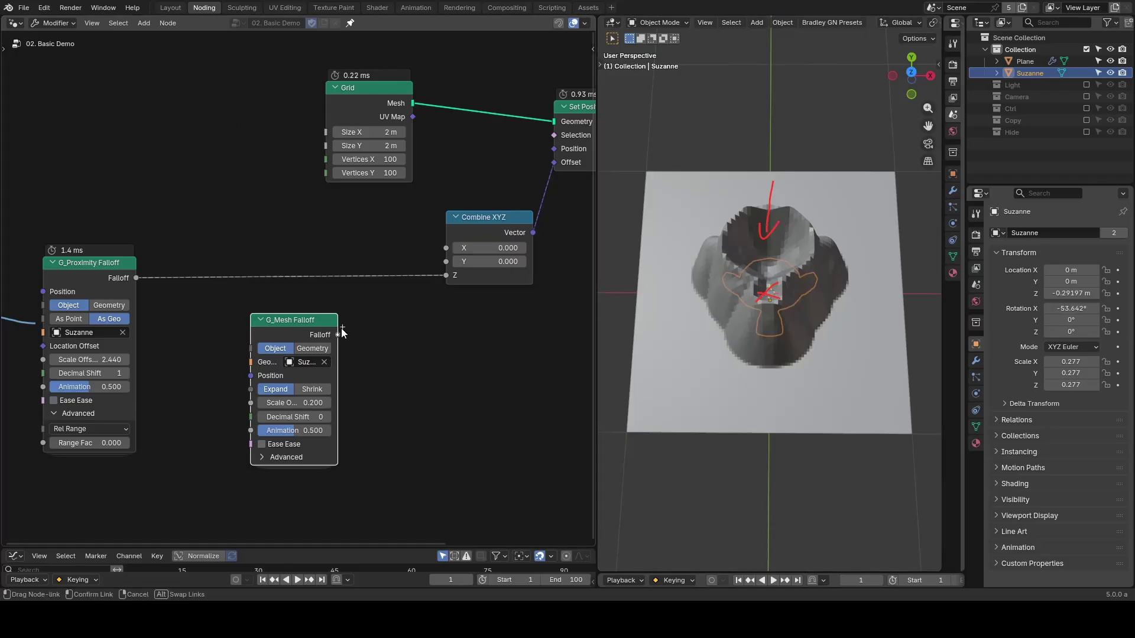
- Link the mesh falloff to Combine XYZ Z, set Shrink mode with Scale Offset 1.500
drag(338, 335, 445, 276)
right_drag(768, 195, 767, 310)
middle_drag(768, 311, 770, 260)
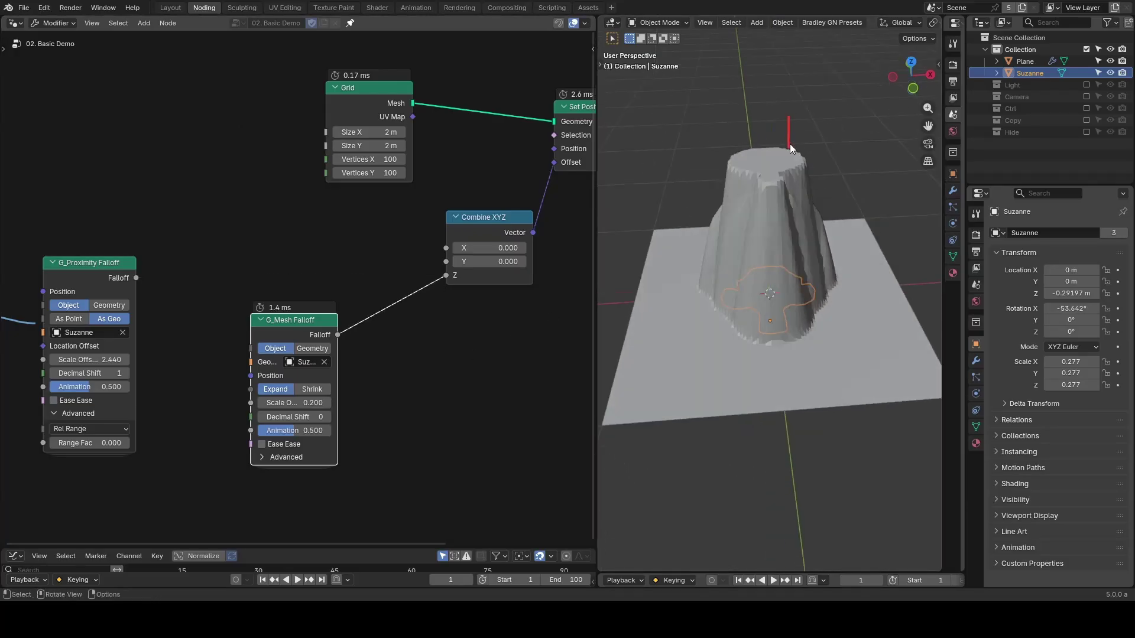
click(320, 389)
drag(293, 403, 331, 403)
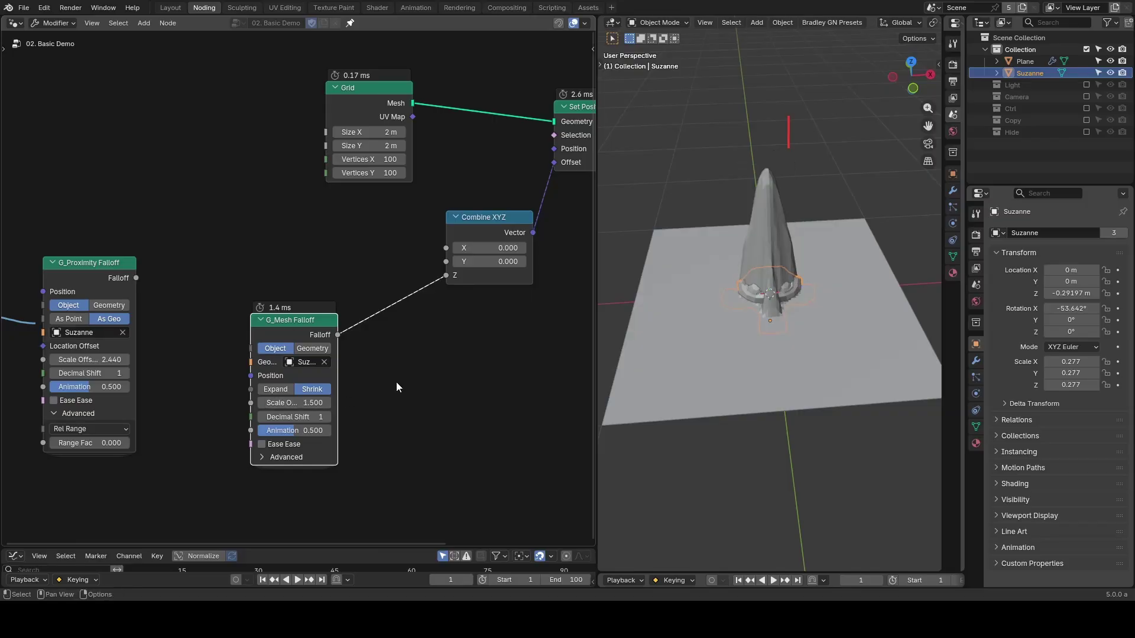
middle_drag(220, 311, 313, 303)
click(147, 254)
drag(151, 254, 179, 148)
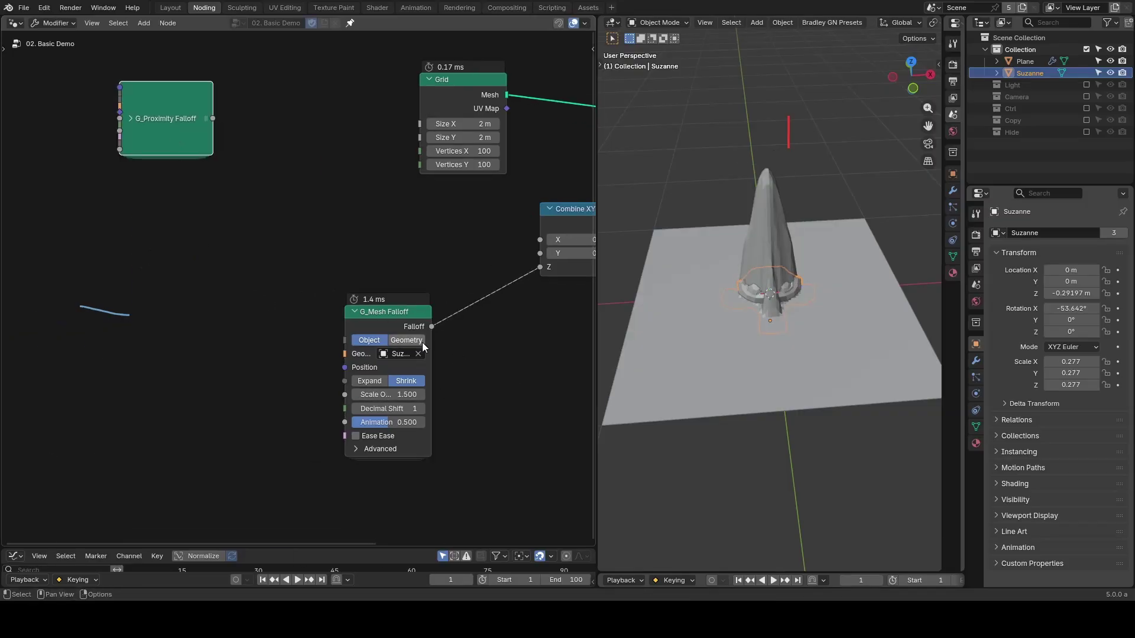
- Switch the mesh falloff to Geometry and feed it a UV Sphere through Transform Geometry
click(406, 340)
key(shift+a)
text(uv)
key(Return)
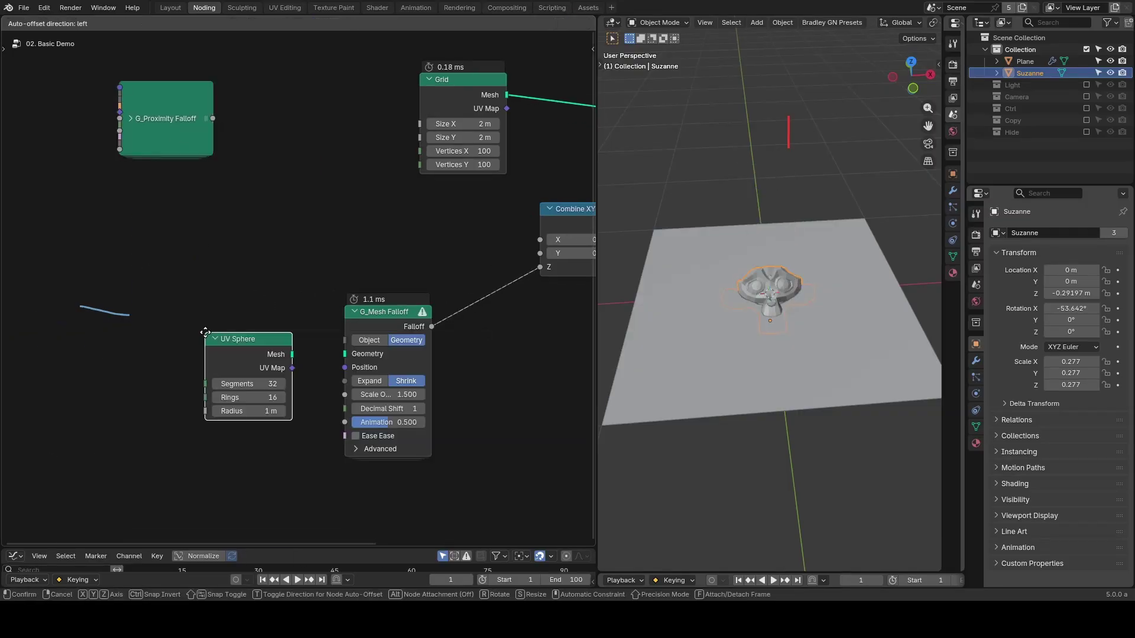
right_click(205, 332)
key(shift+a)
text(trasf)
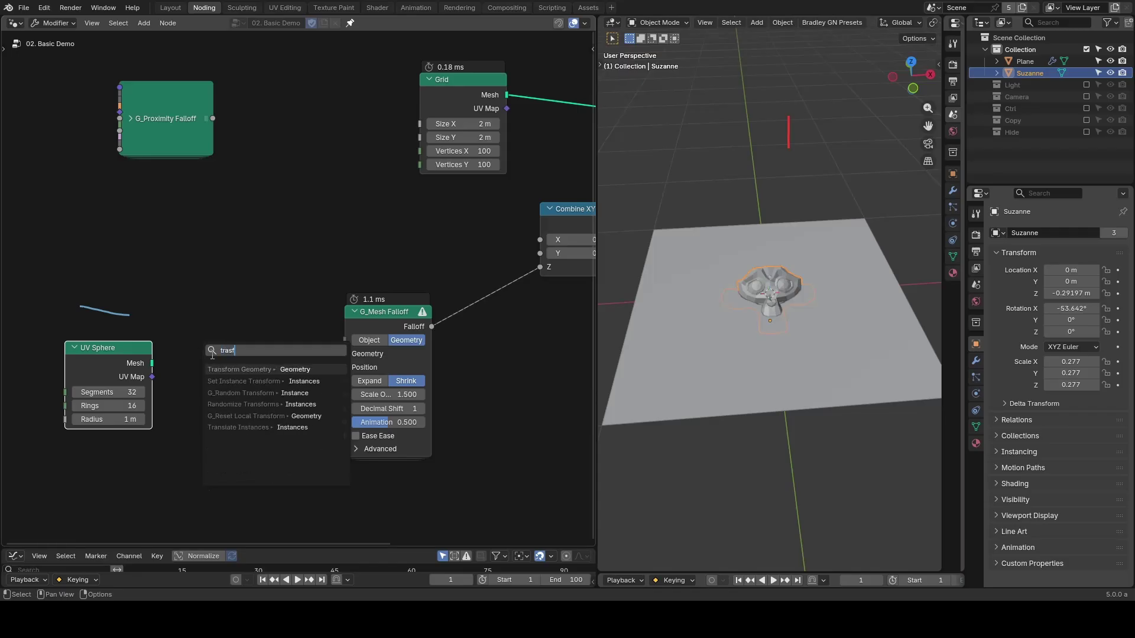
key(Return)
drag(283, 326, 345, 353)
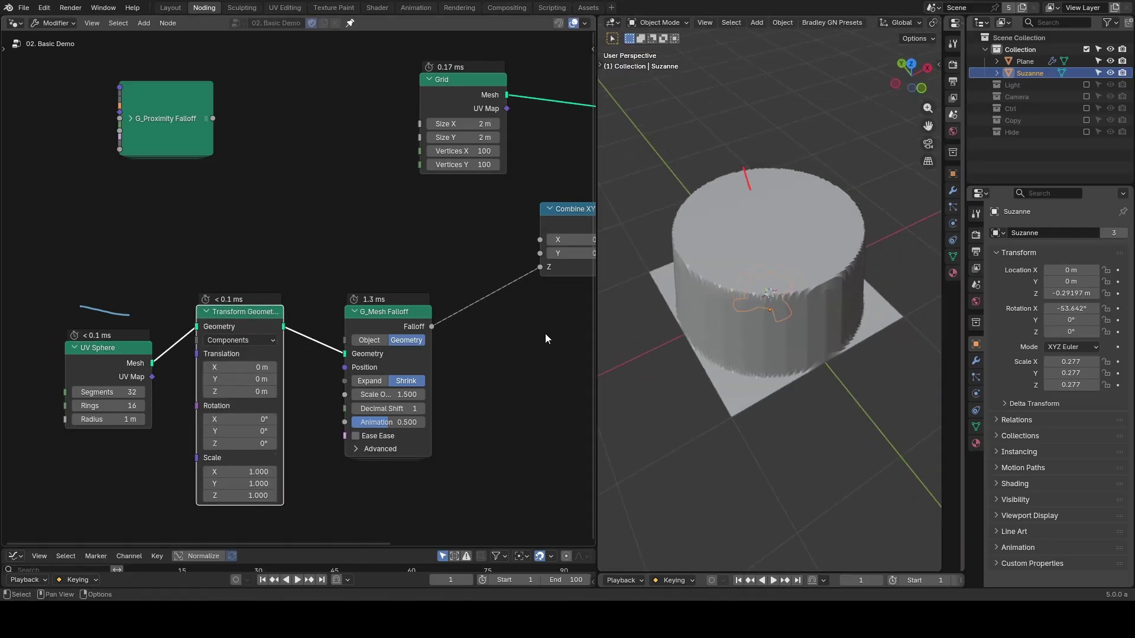
- Set Transform Geometry Scale X to 1.8 and the UV Sphere radius to 0.48 m
click(240, 471)
text(1.8)
key(Return)
drag(124, 421, 103, 421)
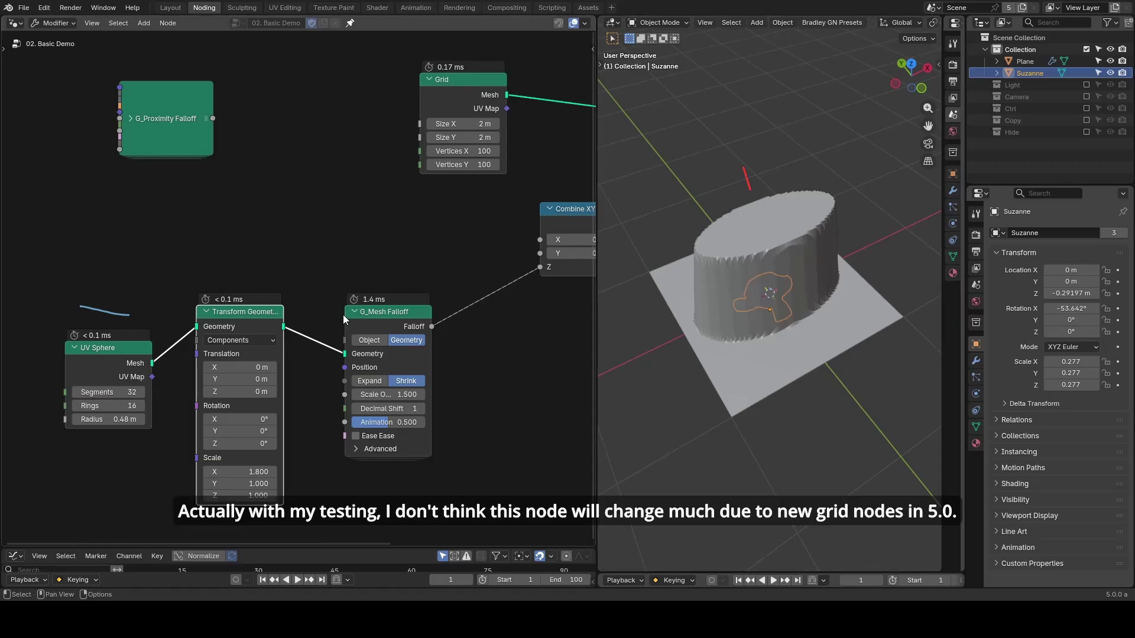
- Annotate the mesh falloff node with 'SDF' and a check mark
drag(346, 313, 332, 314)
middle_drag(408, 327, 341, 297)
mouse_move(456, 295)
mouse_down()
mouse_move(453, 332)
mouse_move(439, 336)
mouse_up()
mouse_move(473, 289)
mouse_down()
mouse_move(473, 335)
mouse_move(537, 288)
mouse_move(515, 349)
mouse_up()
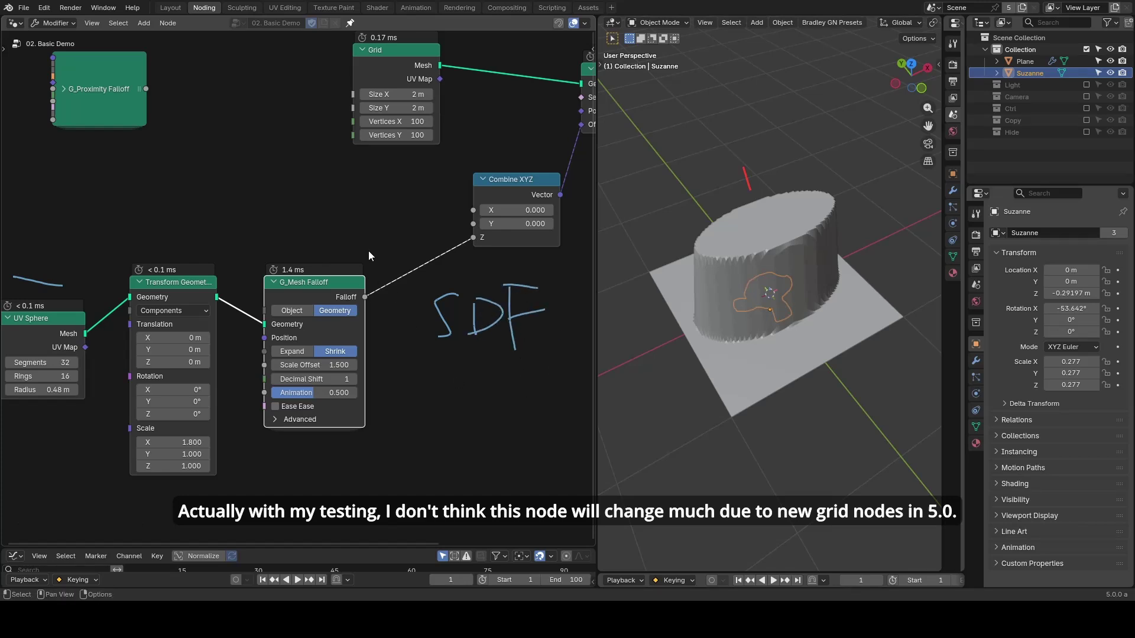
drag(341, 246, 371, 240)
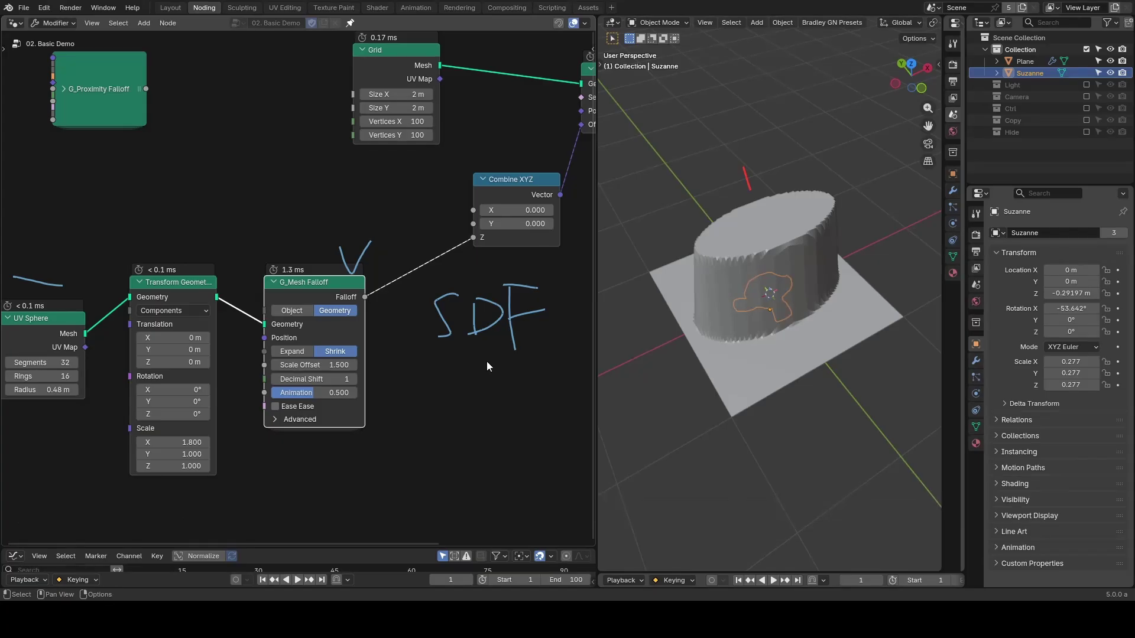
scroll(487, 367, down, 1)
- Delete the sphere, transform and mesh falloff nodes, add G_Center Falloff, and delete Suzanne
mouse_move(486, 360)
ctrl+mouse_down()
mouse_move(475, 307)
mouse_move(241, 279)
mouse_move(62, 300)
mouse_move(421, 403)
ctrl+mouse_up()
key(Escape)
key(x)
key(shift+a)
text(center)
key(Return)
click(282, 292)
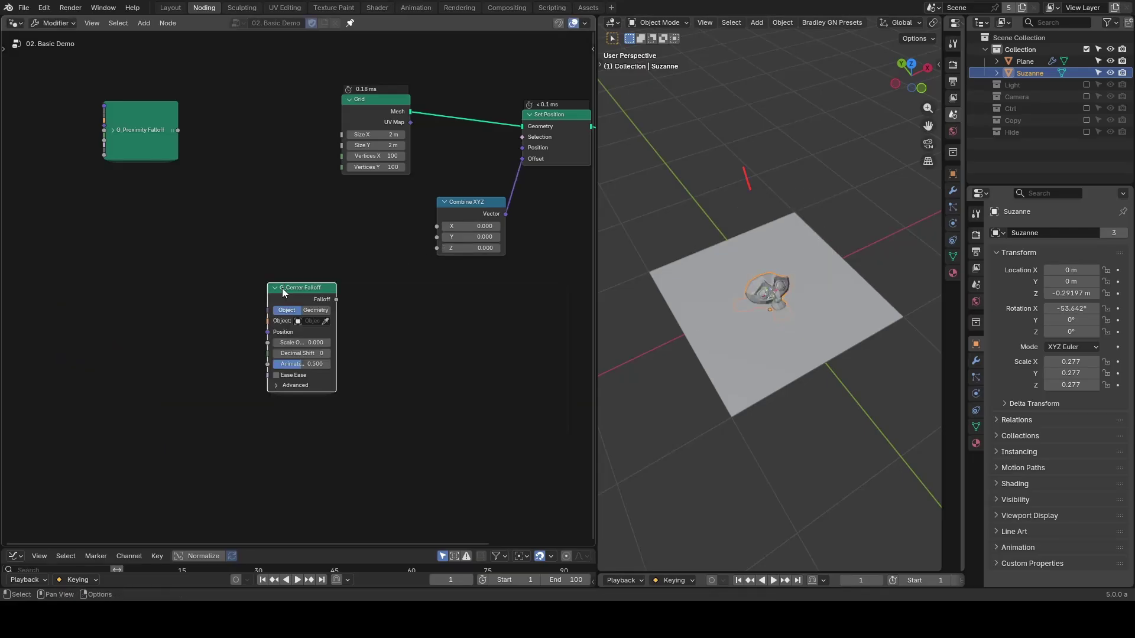
key(Delete)
- Restore the proximity falloff in As Point mode and connect it to Combine XYZ Z
click(112, 129)
drag(116, 134, 230, 178)
click(239, 217)
drag(359, 118, 71, 156)
drag(293, 185, 437, 247)
click(254, 291)
- Drive Combine XYZ Z with G_Center Falloff fed by the Grid mesh, sized 3.1 m
drag(82, 173, 109, 185)
drag(257, 191, 129, 263)
click(314, 310)
drag(121, 152, 268, 319)
drag(336, 298, 430, 254)
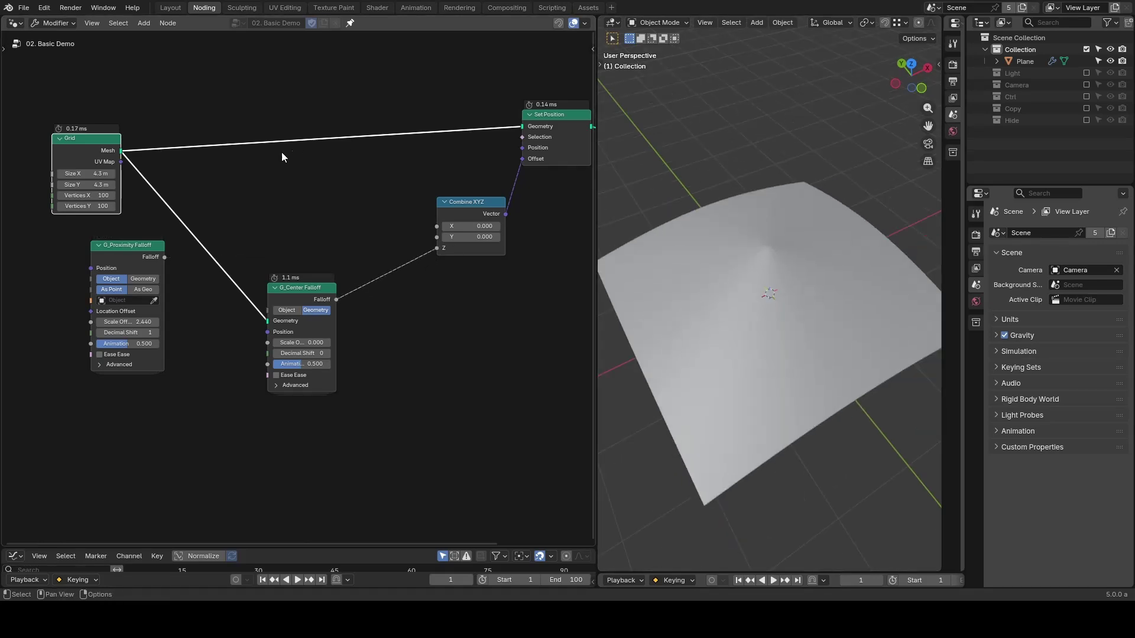
mouse_move(87, 174)
mouse_down()
mouse_move(62, 173)
mouse_move(97, 173)
mouse_move(59, 173)
mouse_move(73, 173)
mouse_up()
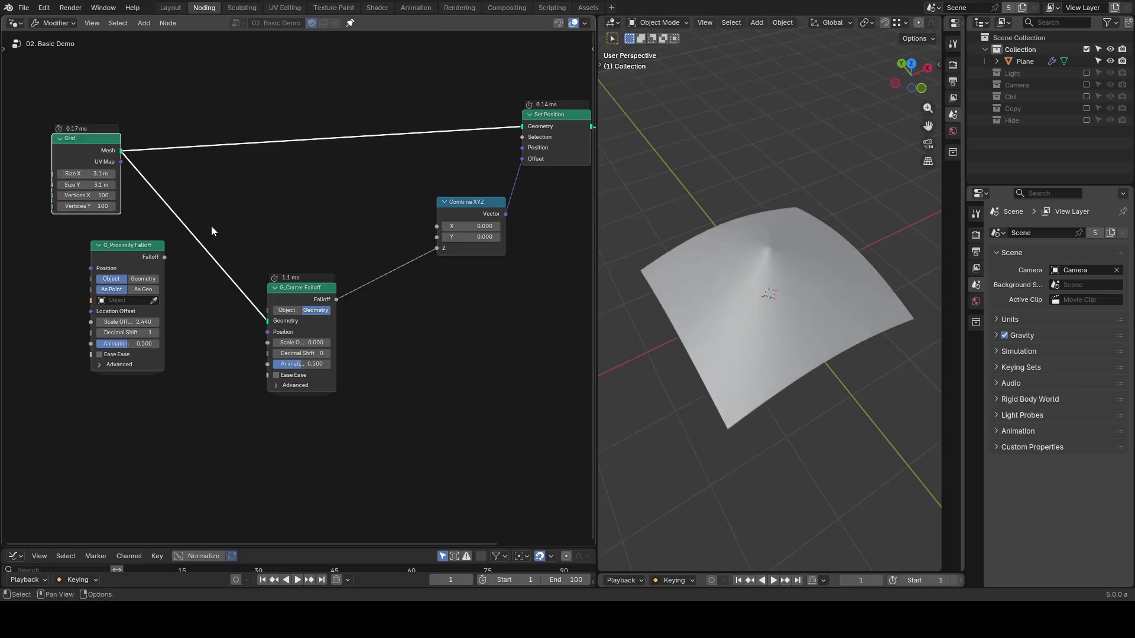
mouse_move(301, 363)
mouse_down()
mouse_move(278, 364)
mouse_move(305, 368)
mouse_up()
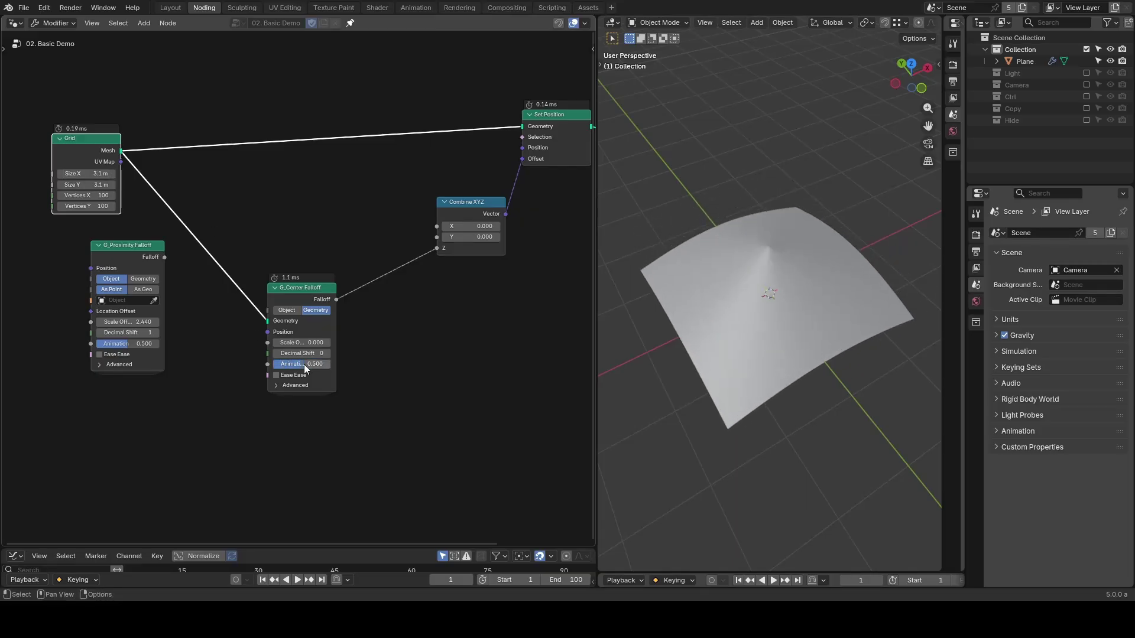